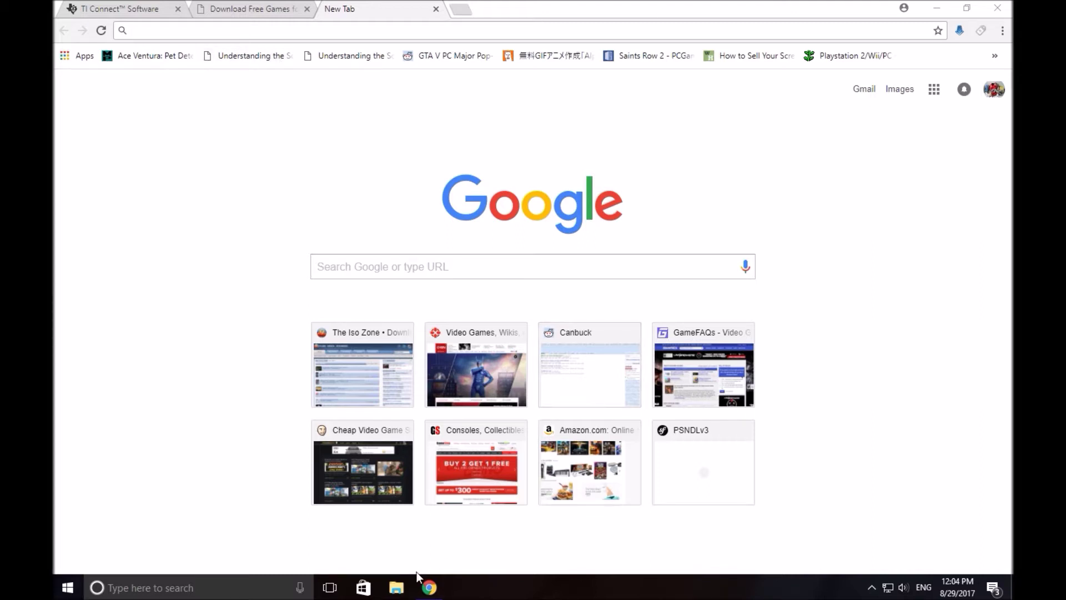
- Confirm USB Drive (D:) is empty in File Explorer, then return to the TI Connect Software download page
{"action": "left_click", "coordinate": [404, 591]}
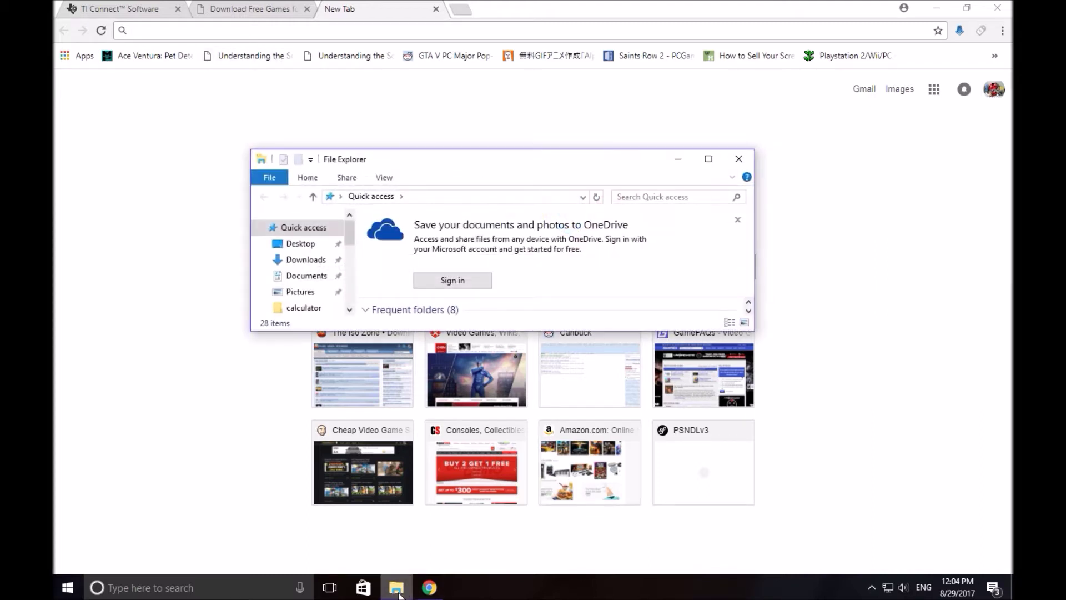
{"action": "left_click", "coordinate": [706, 158]}
{"action": "left_click", "coordinate": [95, 243]}
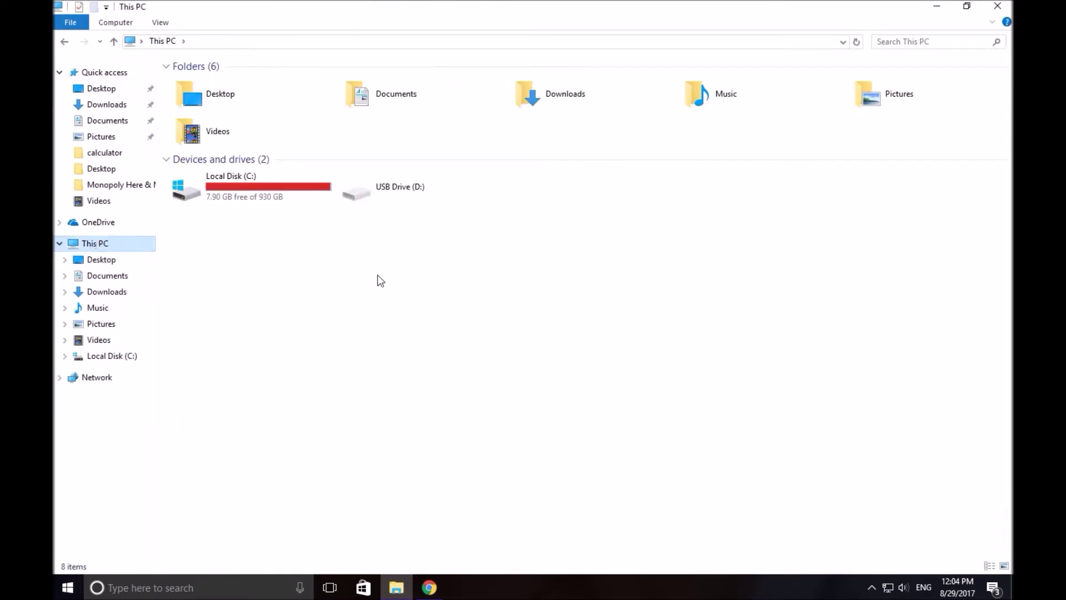
{"action": "double_click", "coordinate": [412, 201]}
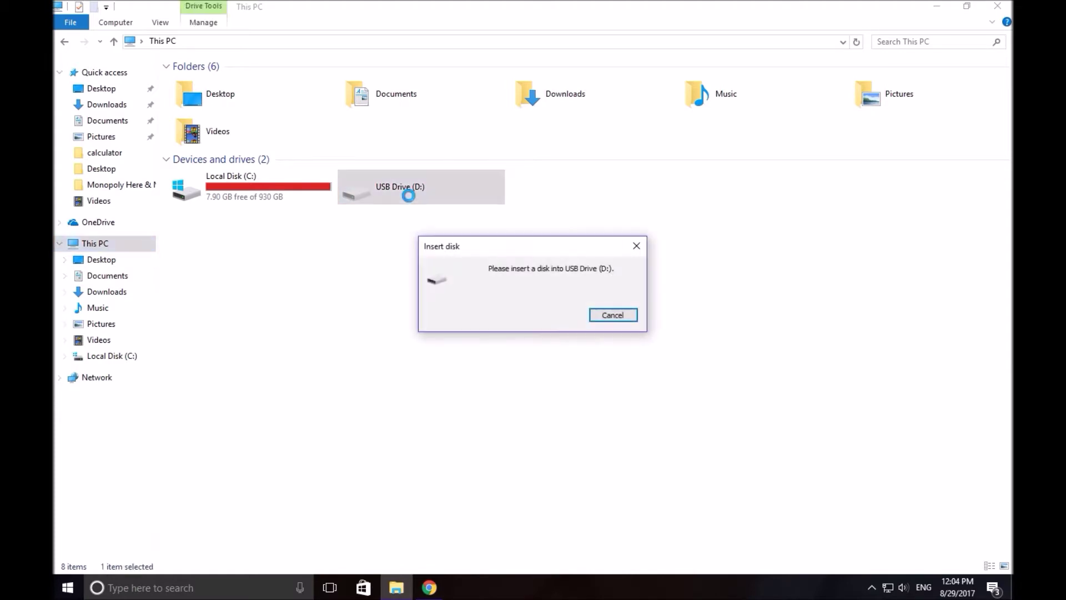
{"action": "left_click", "coordinate": [639, 246]}
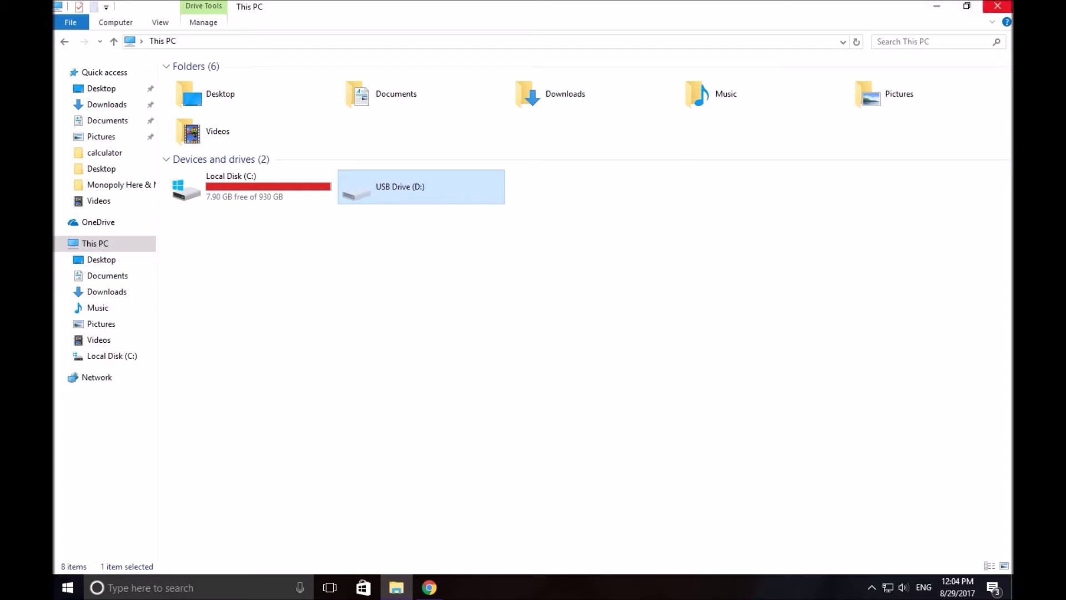
{"action": "left_click", "coordinate": [997, 6]}
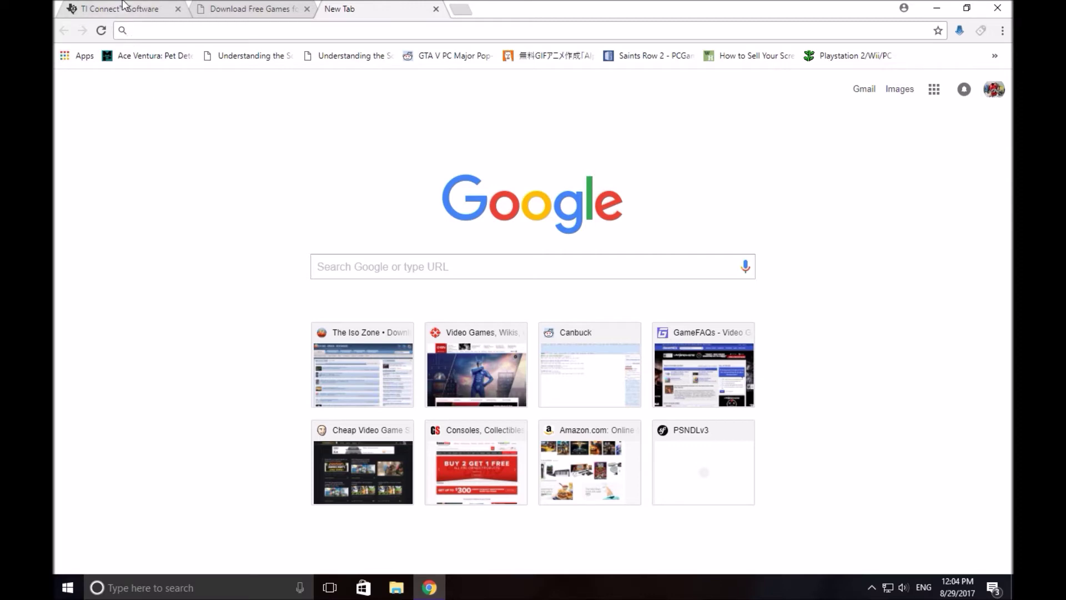
{"action": "left_click", "coordinate": [123, 7]}
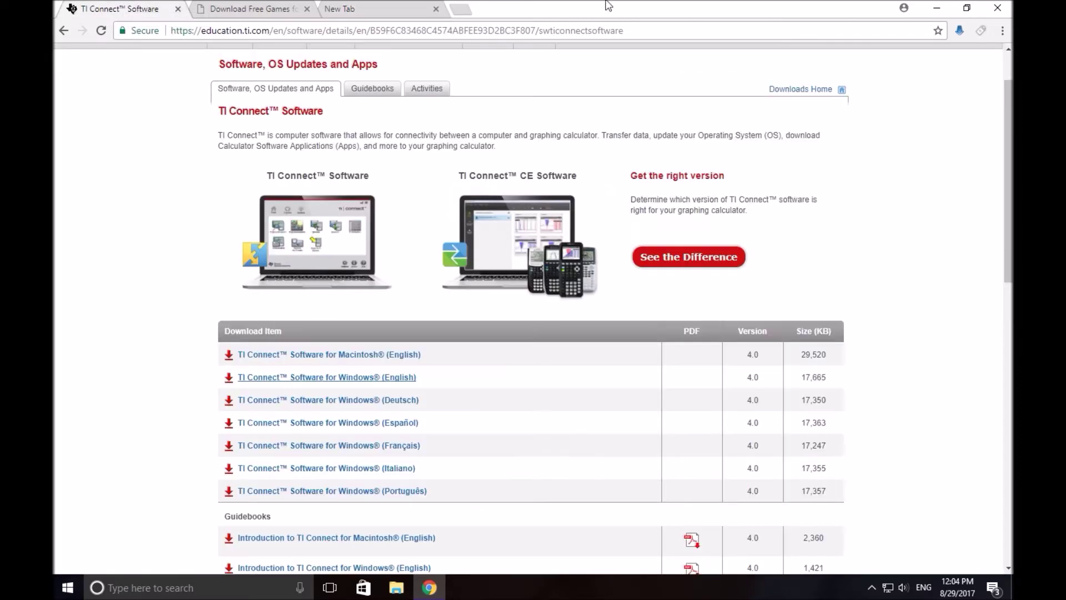
- Select the TI Connect Software page's web address in Chrome's address bar
{"action": "left_click", "coordinate": [679, 26]}
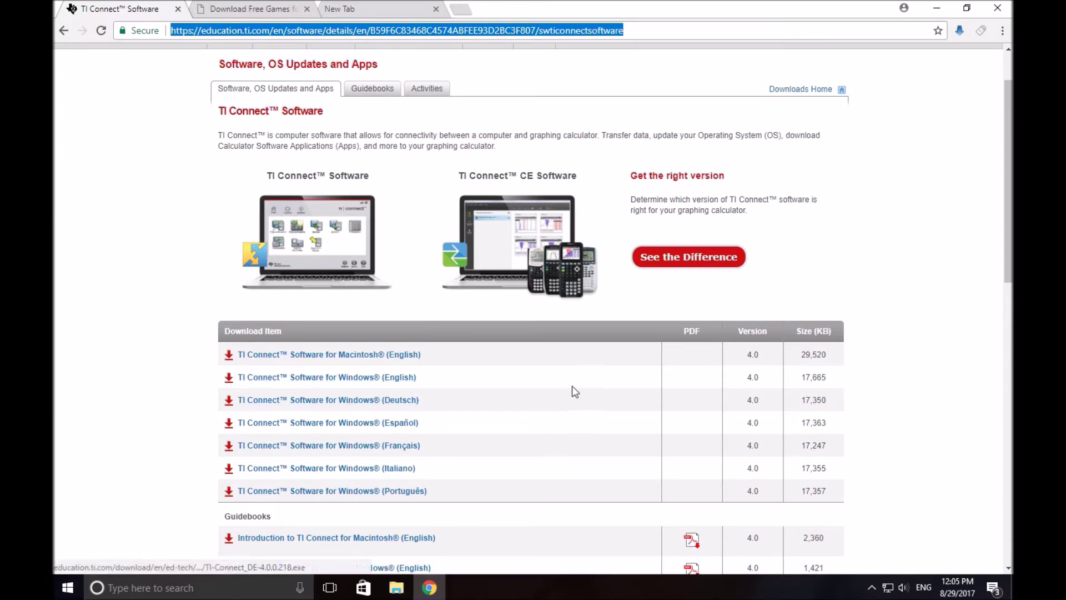
- Launch TI Connect from the desktop shortcut and open DeviceExplorer for the connected TI-84 Plus
{"action": "left_click", "coordinate": [935, 7]}
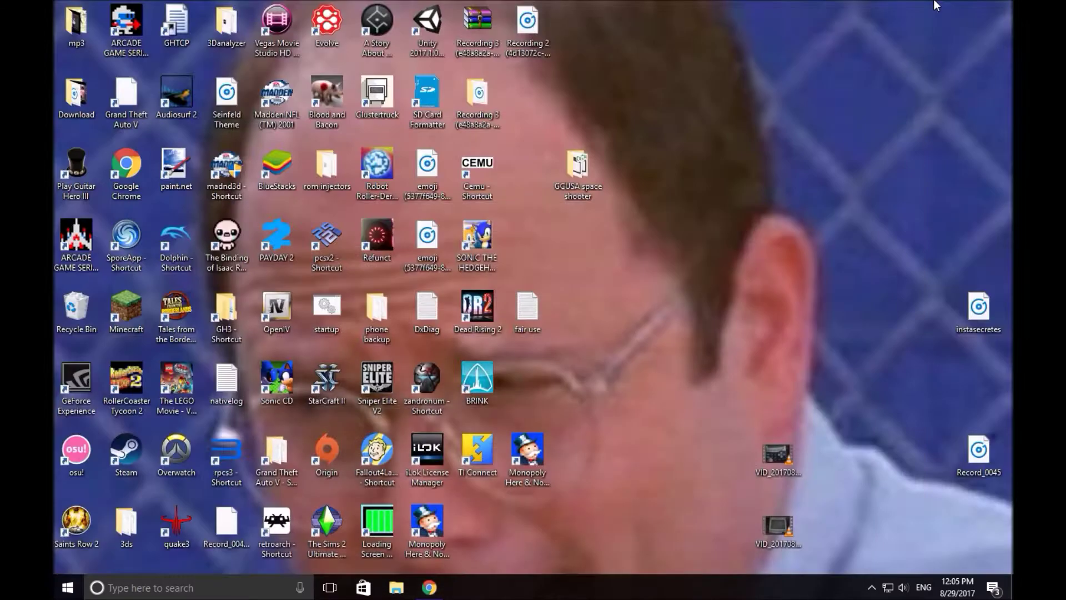
{"action": "double_click", "coordinate": [478, 452]}
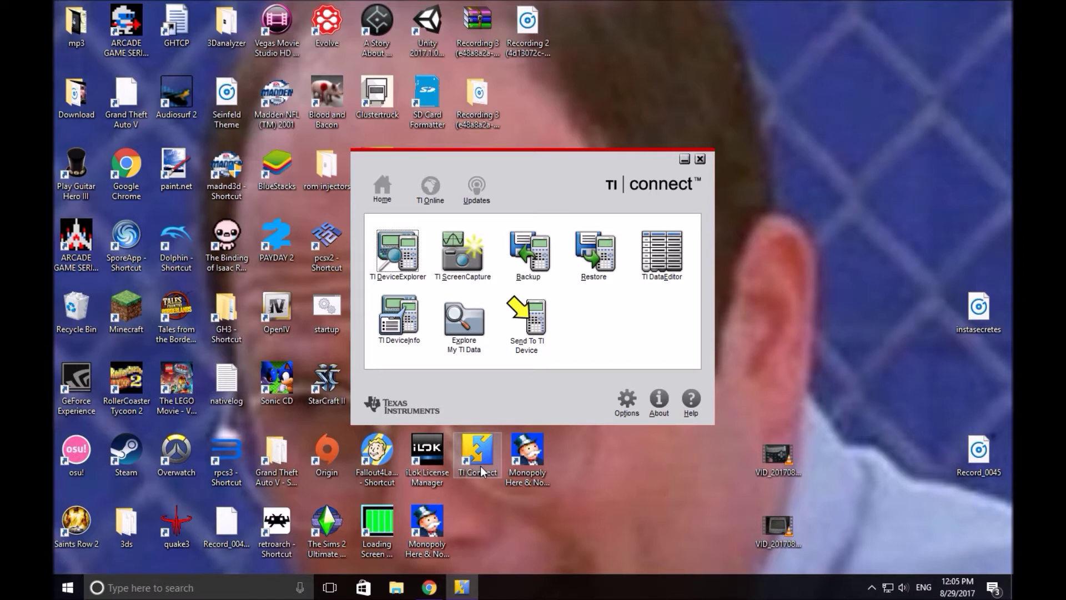
{"action": "double_click", "coordinate": [387, 265]}
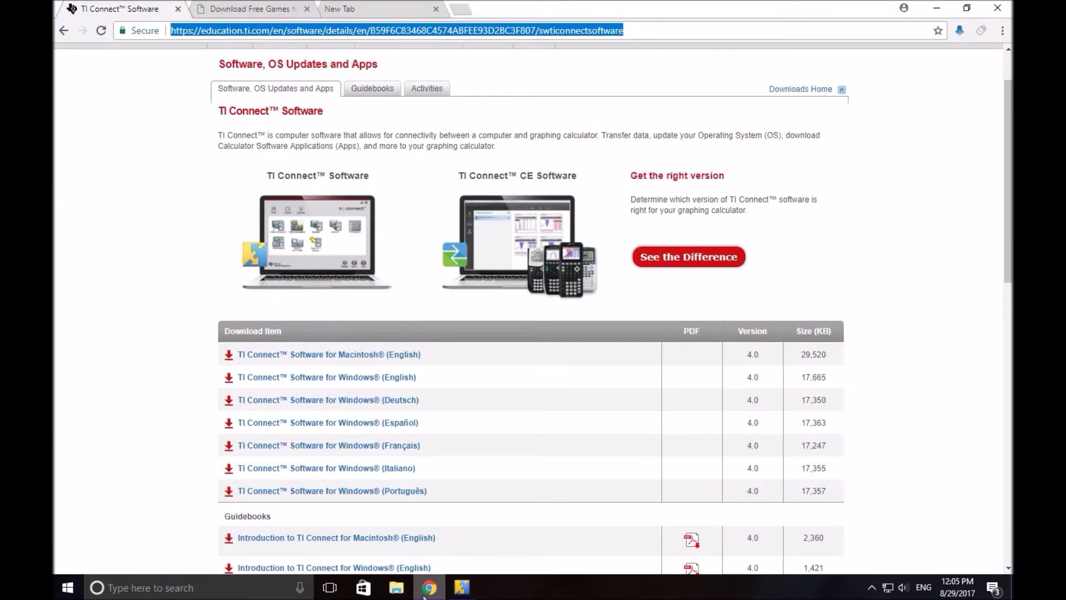
{"action": "left_click_drag", "start_coordinate": [826, 376], "coordinate": [799, 378]}
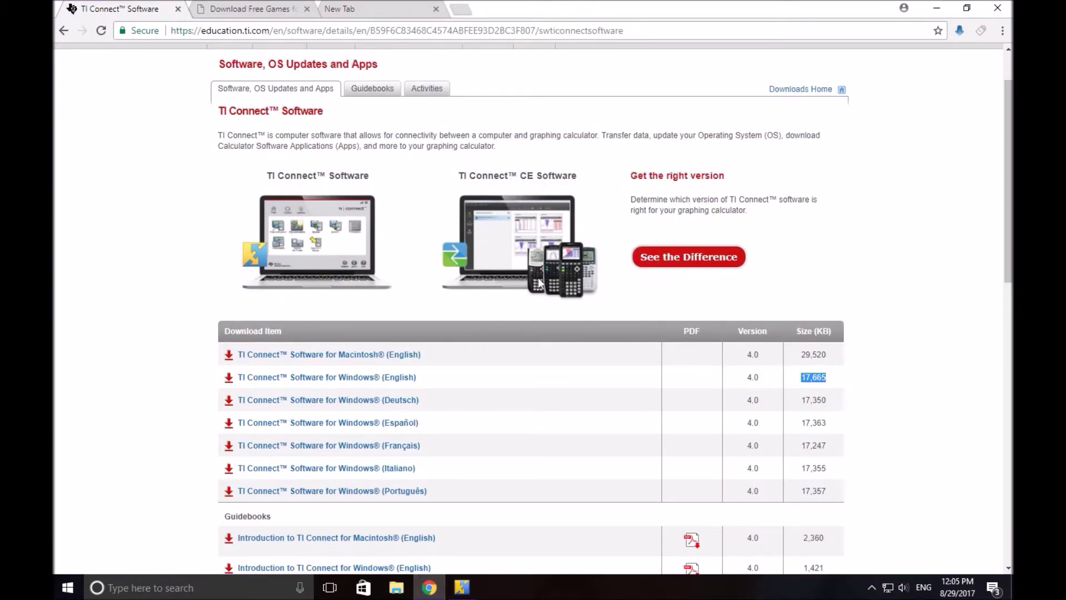
{"action": "left_click", "coordinate": [462, 586]}
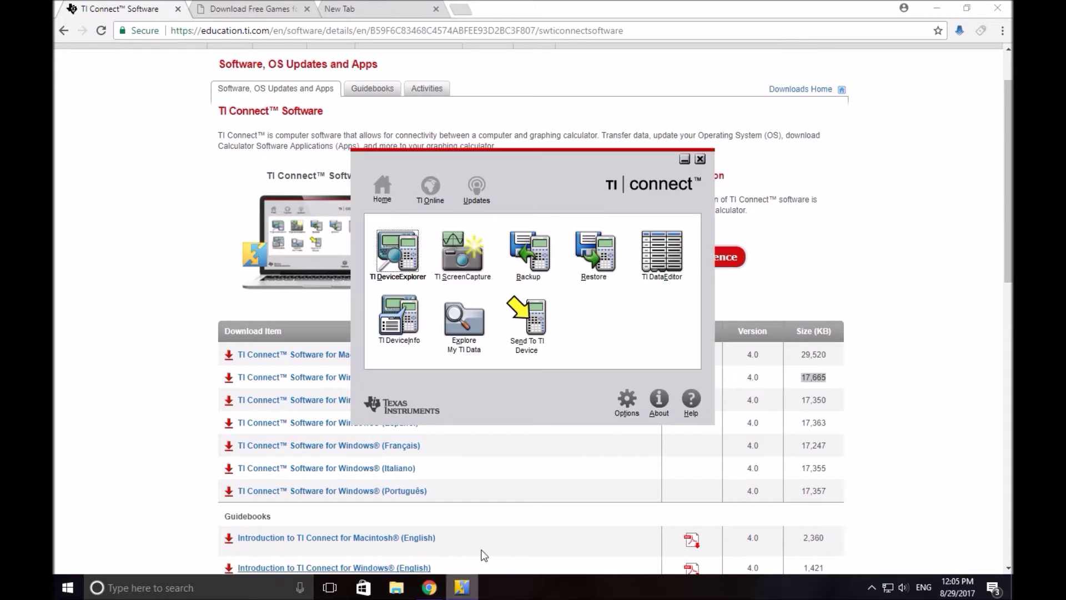
{"action": "left_click", "coordinate": [411, 256]}
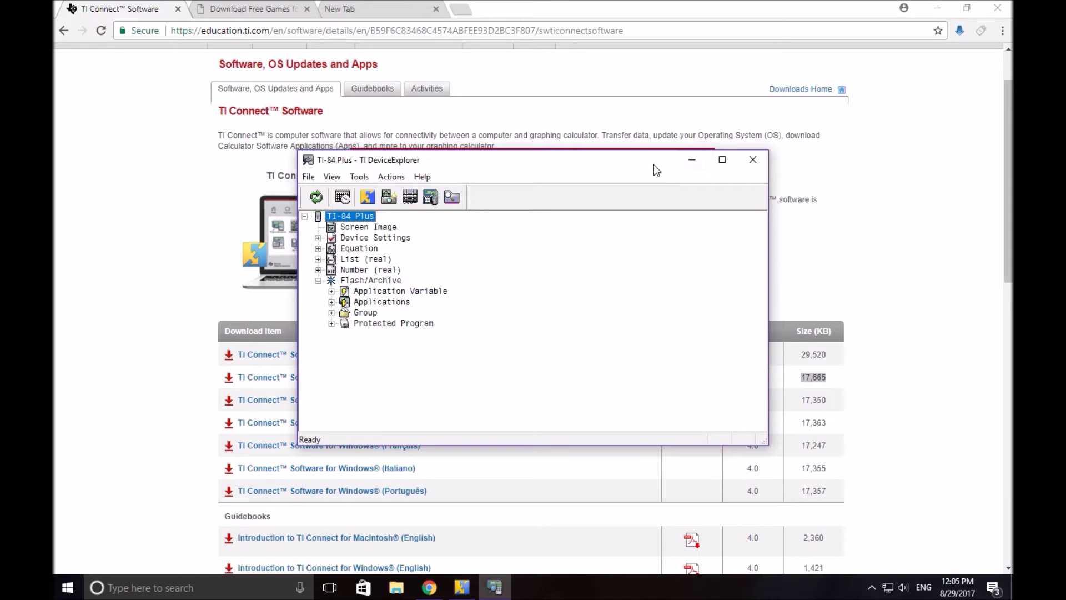
- Close the TI Connect home window, keeping DeviceExplorer with the TI-84 Plus contents over the page
{"action": "left_click_drag", "start_coordinate": [654, 164], "coordinate": [437, 371]}
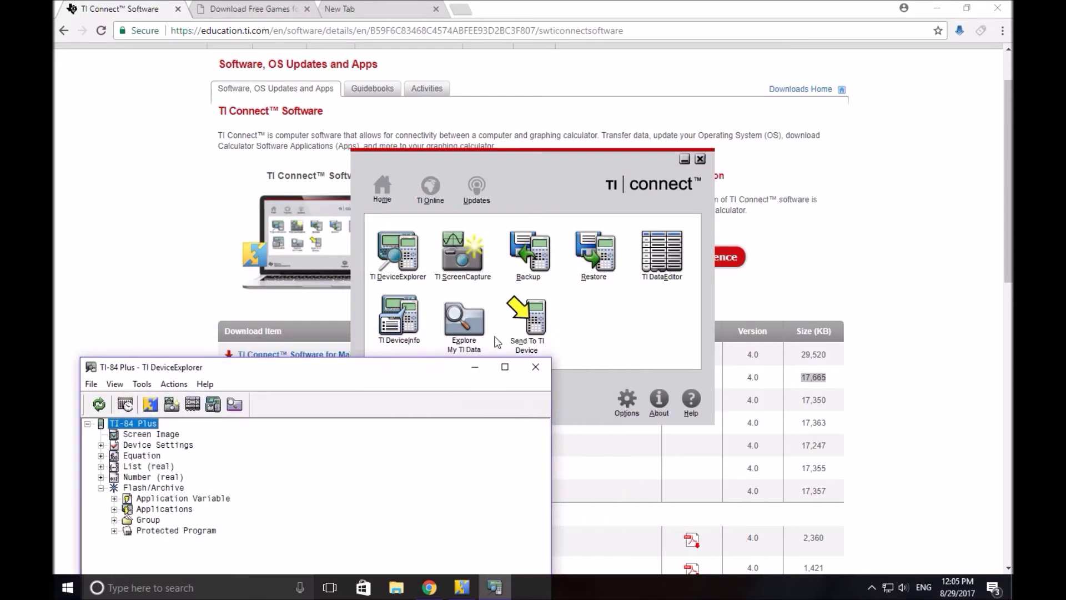
{"action": "left_click", "coordinate": [700, 159]}
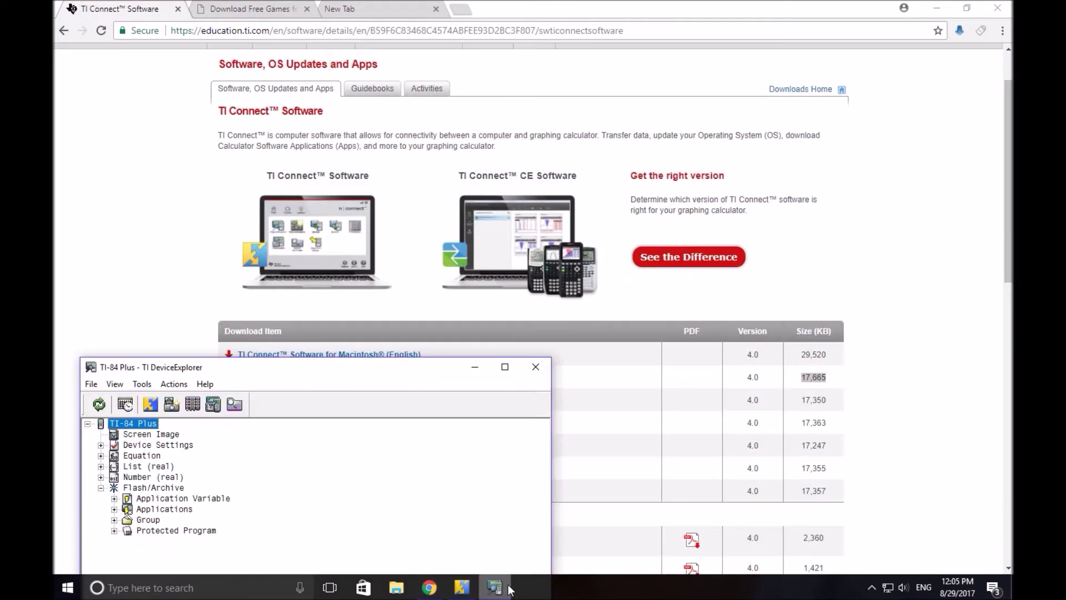
{"action": "left_click_drag", "start_coordinate": [374, 377], "coordinate": [468, 288]}
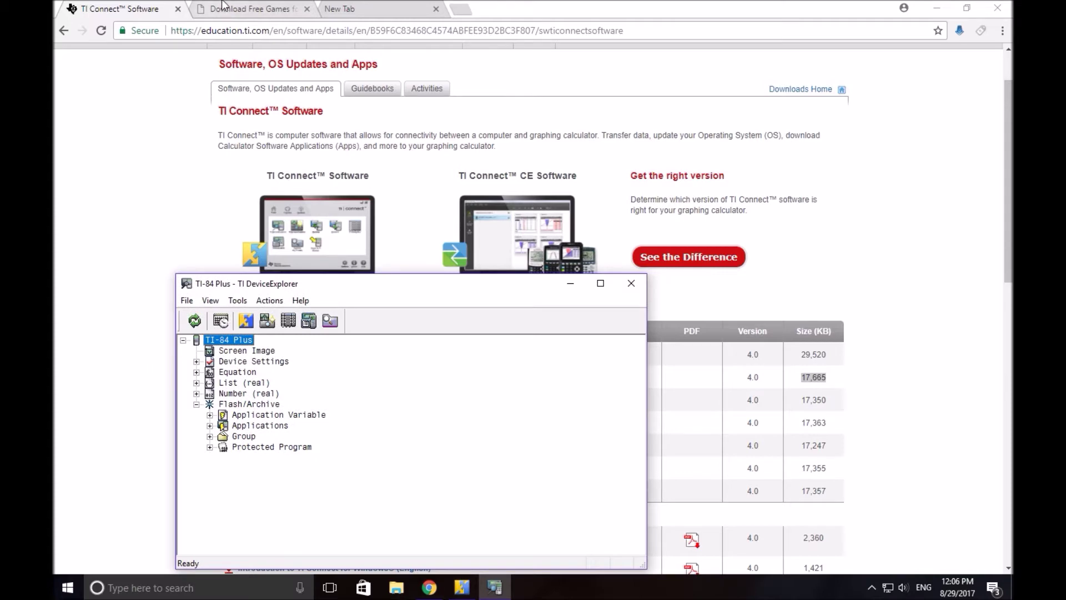
- Delete the archived MirageOS application from the calculator's Applications list
{"action": "left_click", "coordinate": [250, 9]}
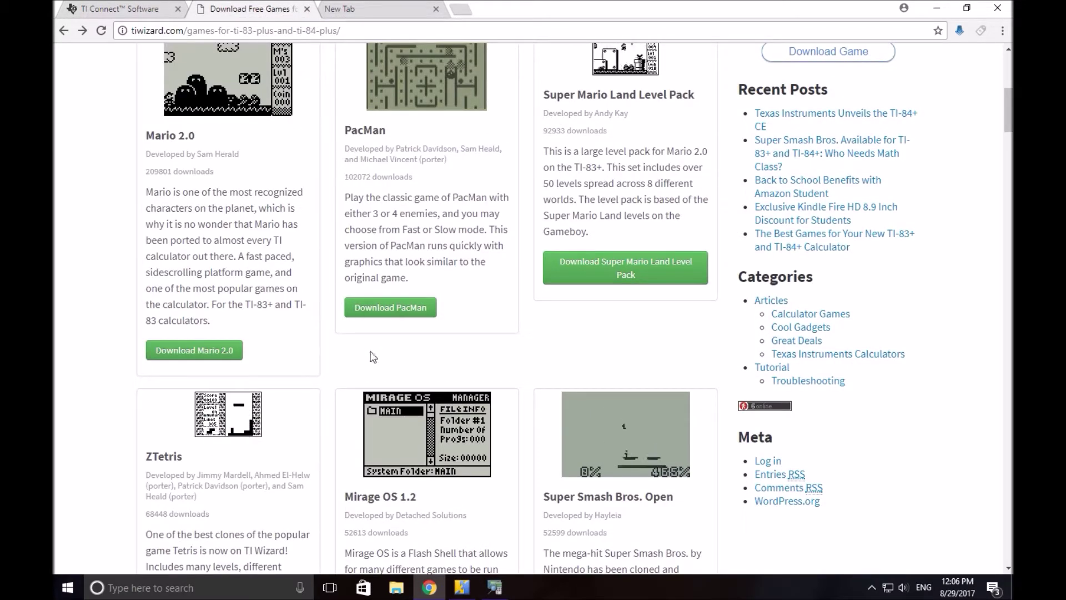
{"action": "left_click", "coordinate": [498, 593]}
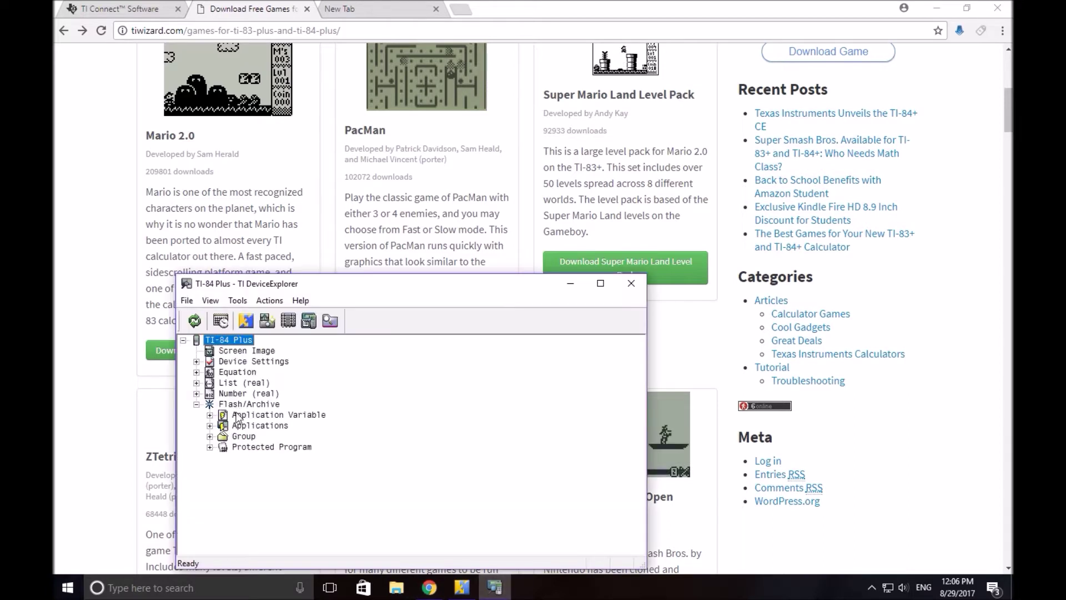
{"action": "left_click", "coordinate": [210, 425]}
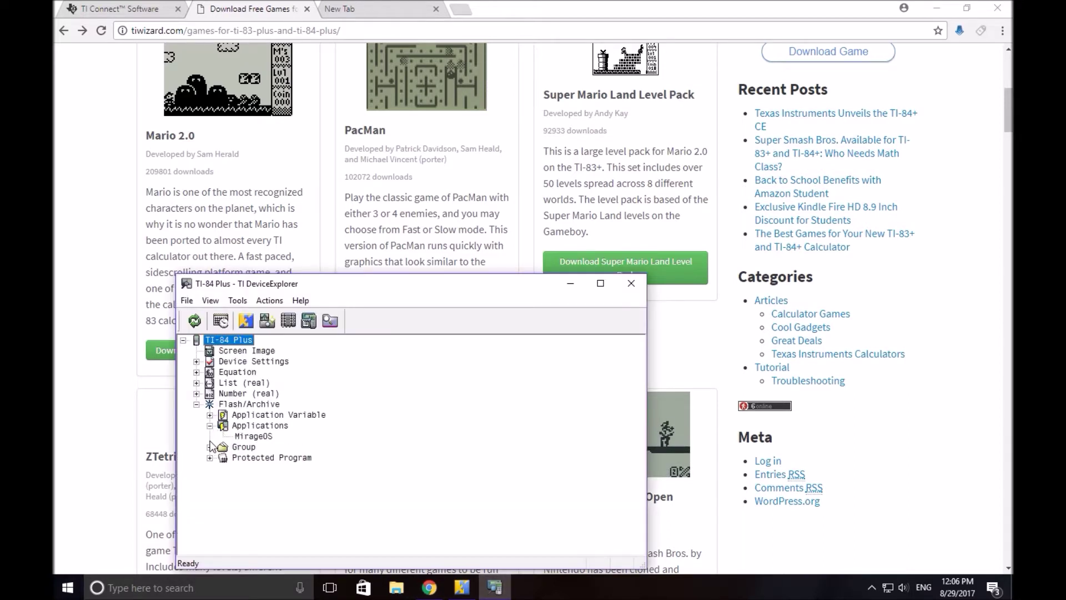
{"action": "left_click", "coordinate": [252, 436]}
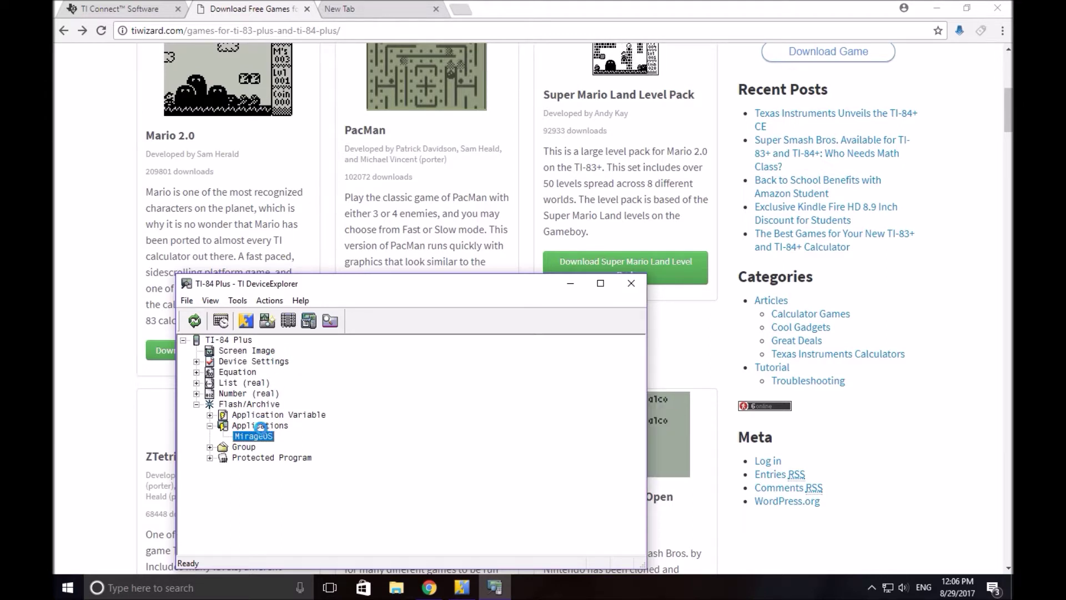
{"action": "key", "text": "Delete"}
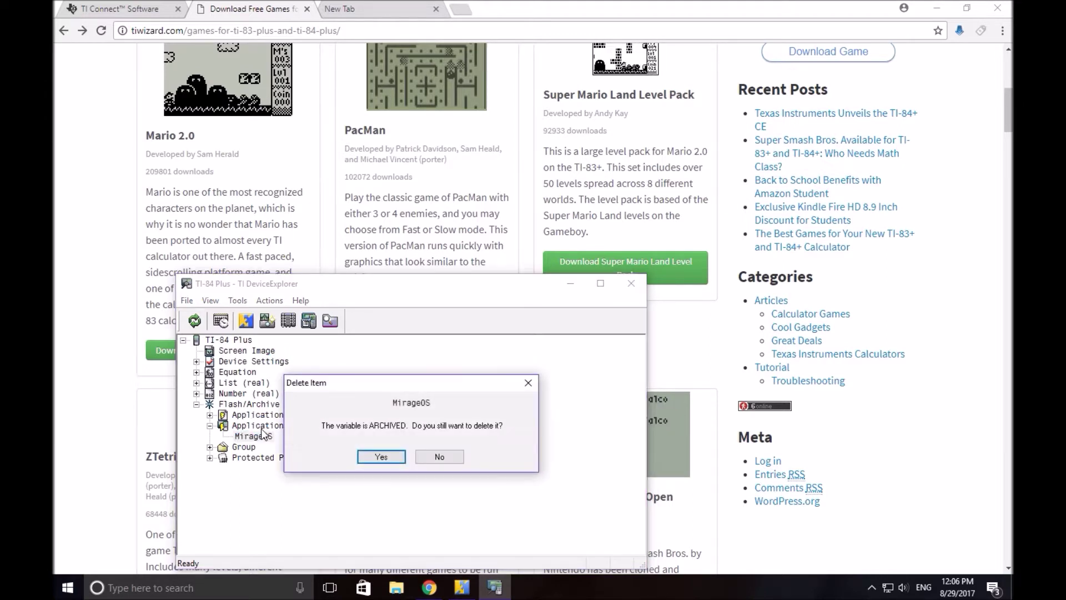
{"action": "left_click", "coordinate": [369, 460]}
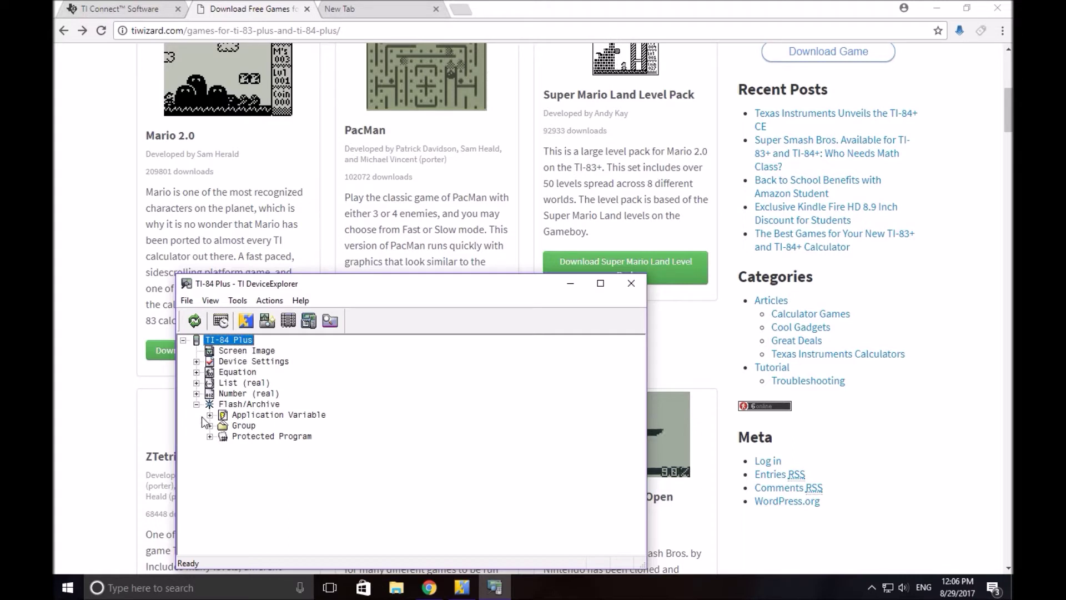
- Select the MirageOS application variable, then return to the TI Wizard games page
{"action": "left_click", "coordinate": [210, 415]}
{"action": "left_click", "coordinate": [264, 425]}
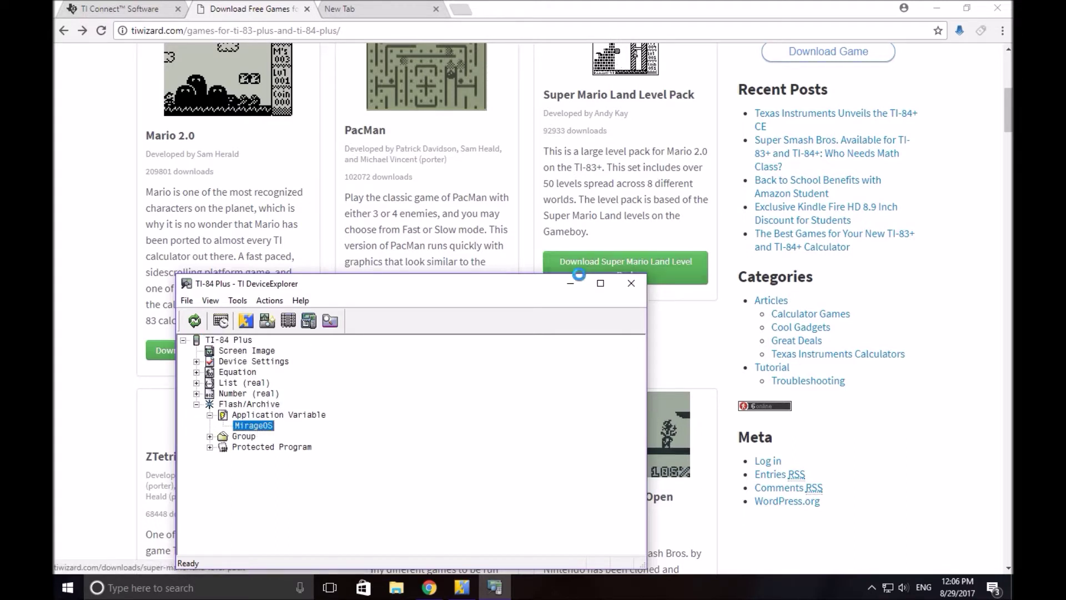
{"action": "left_click", "coordinate": [218, 203]}
- Browse the TI Wizard games list to find the Mirage OS 1.2 entry
{"action": "scroll", "coordinate": [218, 203], "scroll_direction": "down", "scroll_amount": 3}
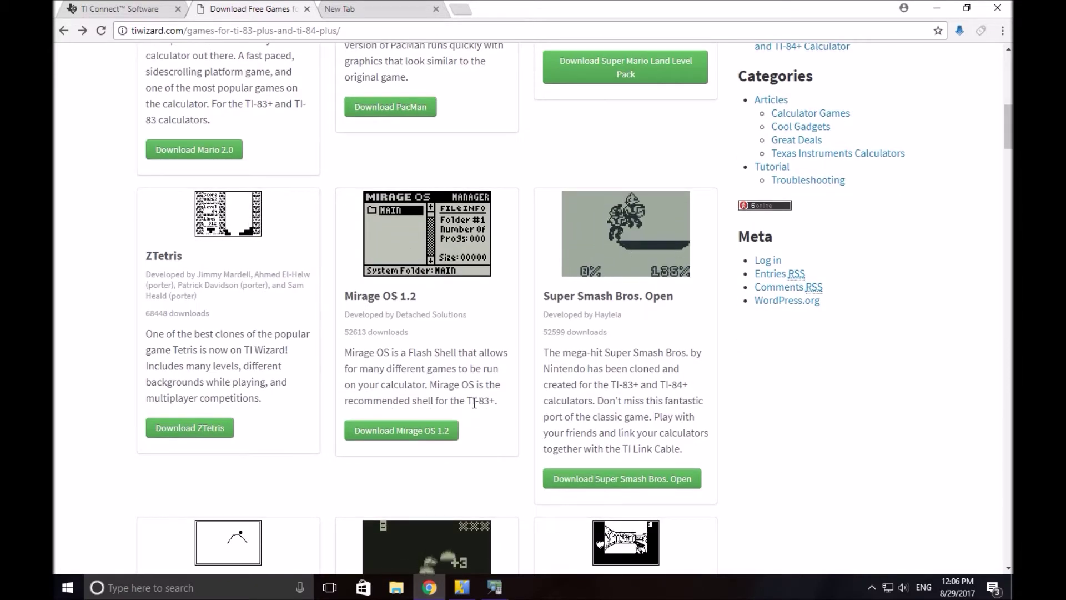
{"action": "triple_click", "coordinate": [428, 296]}
{"action": "scroll", "coordinate": [512, 397], "scroll_direction": "down", "scroll_amount": 10}
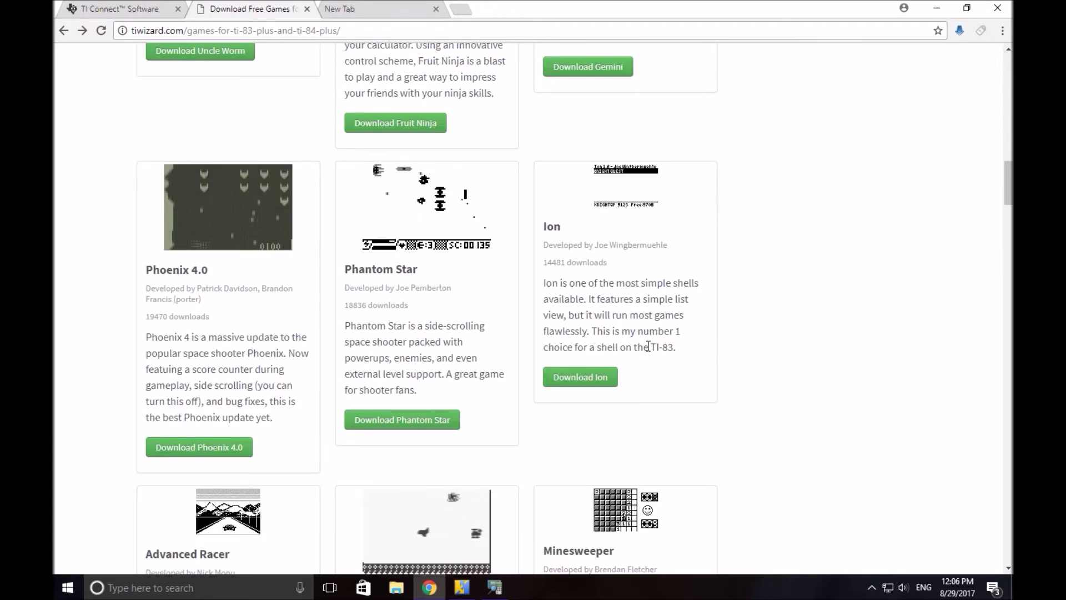
{"action": "left_click_drag", "start_coordinate": [646, 350], "coordinate": [543, 349]}
{"action": "left_click", "coordinate": [642, 311]}
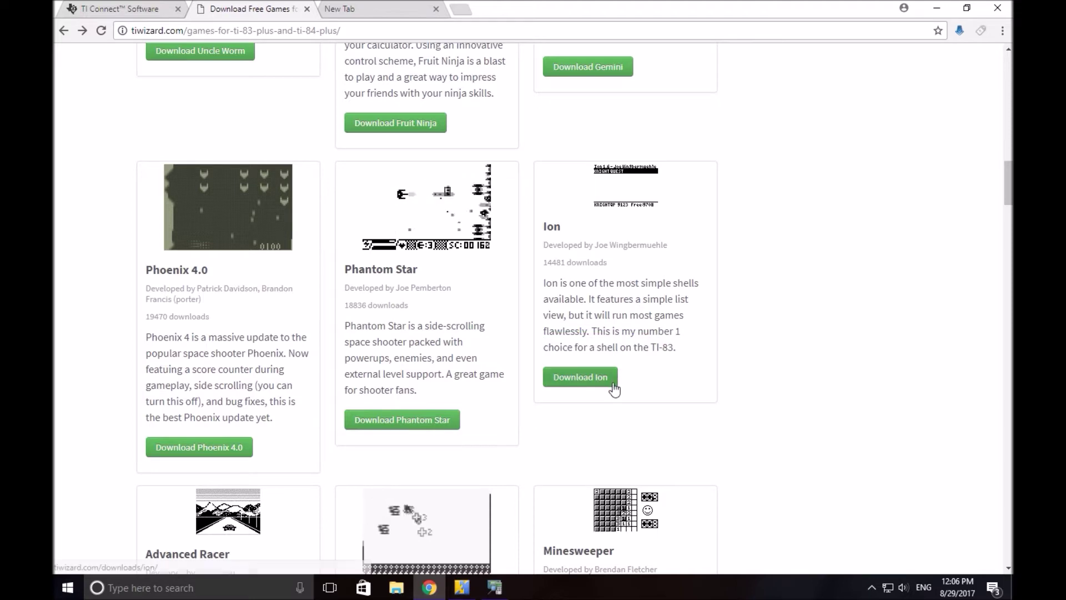
{"action": "scroll", "coordinate": [465, 400], "scroll_direction": "up", "scroll_amount": 10}
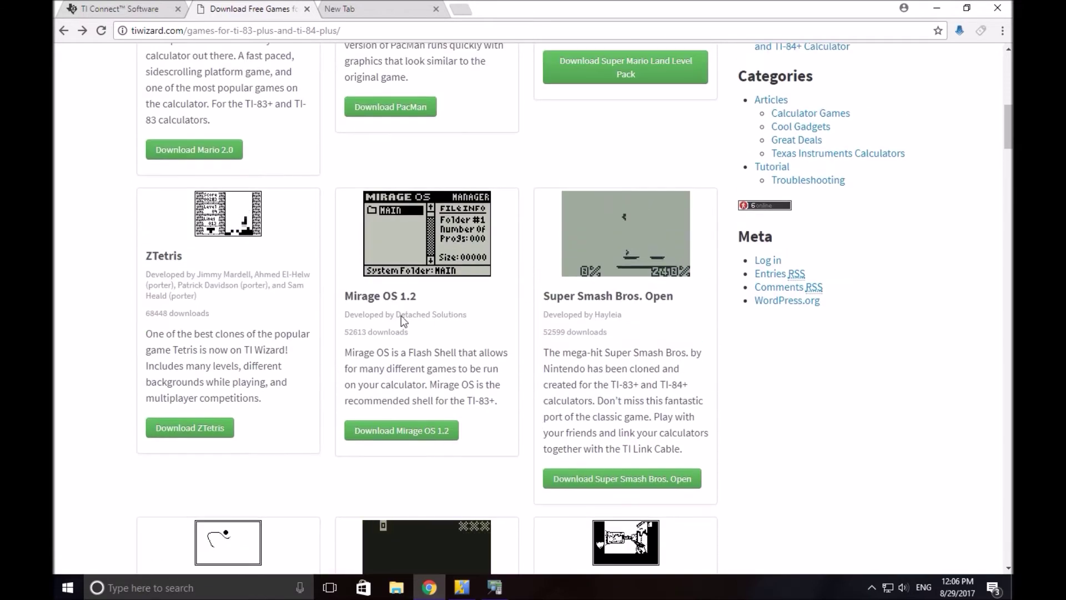
- Download Mirage OS 1.2 for TI-83+/TI-84+ as mirageos1.2.83plus.zip into Documents\calculator
{"action": "left_click", "coordinate": [403, 432]}
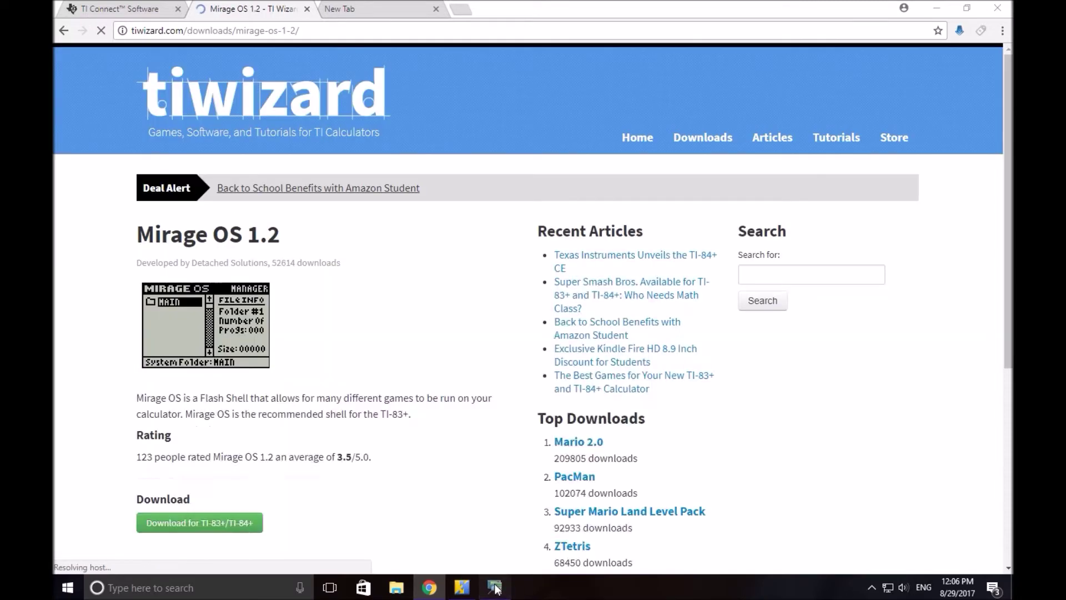
{"action": "left_click", "coordinate": [472, 589]}
{"action": "key", "text": "Return"}
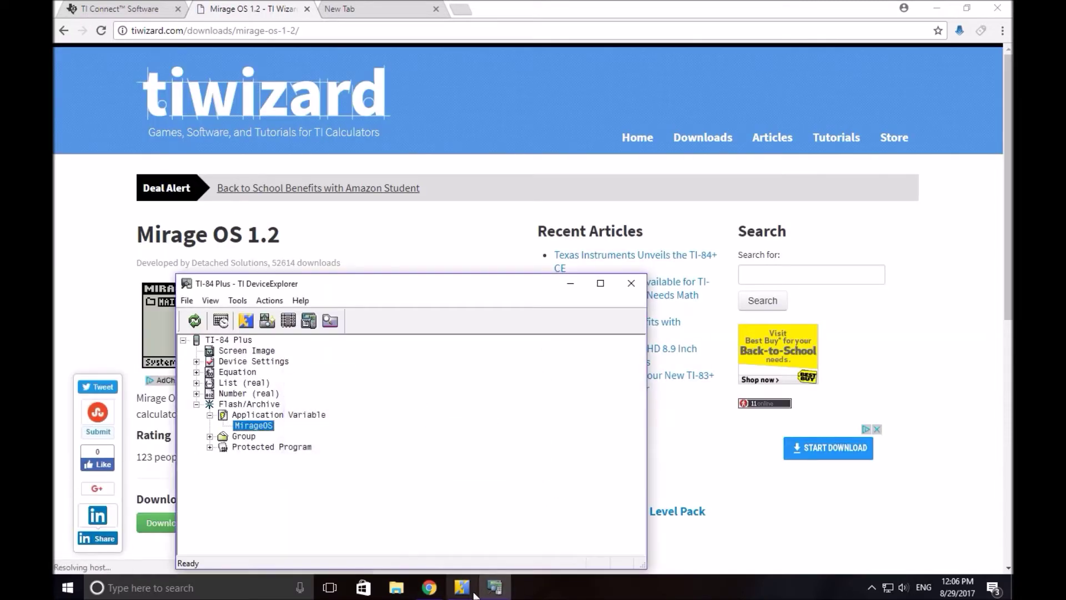
{"action": "left_click", "coordinate": [743, 510]}
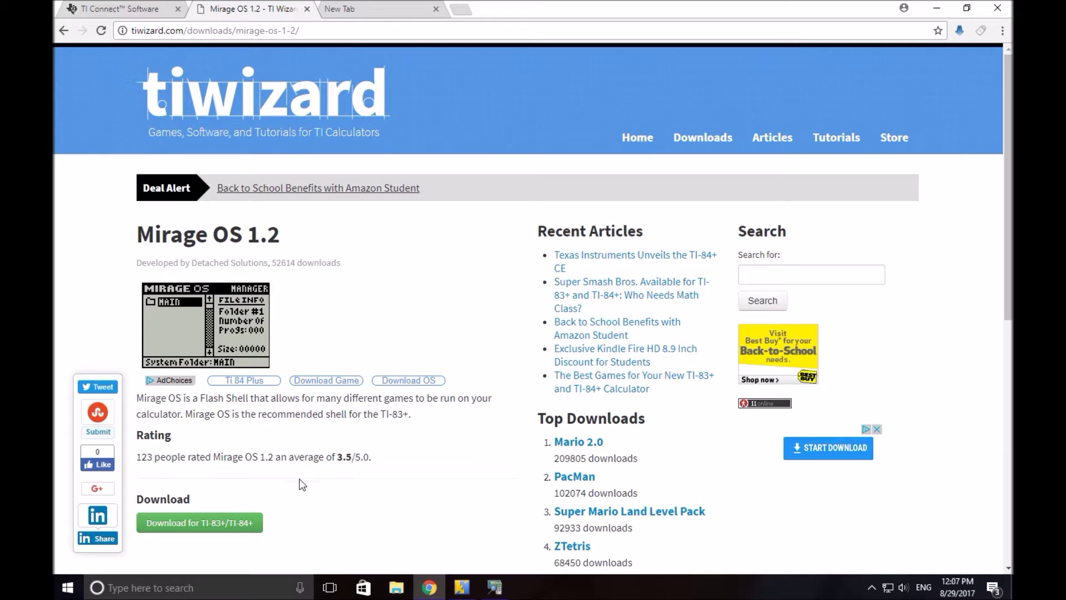
{"action": "left_click", "coordinate": [215, 532]}
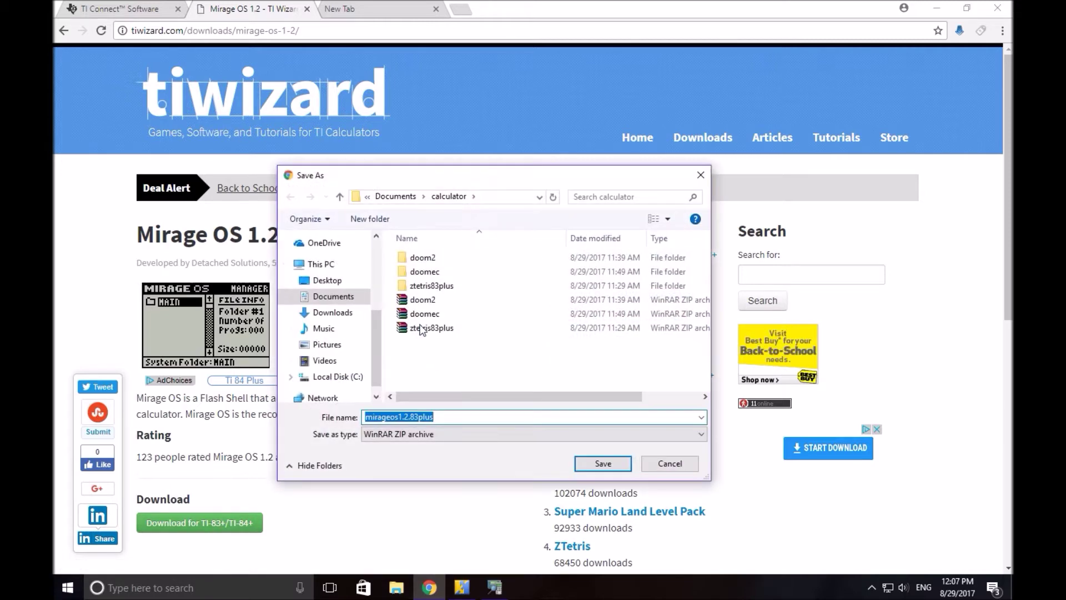
{"action": "left_click", "coordinate": [603, 463]}
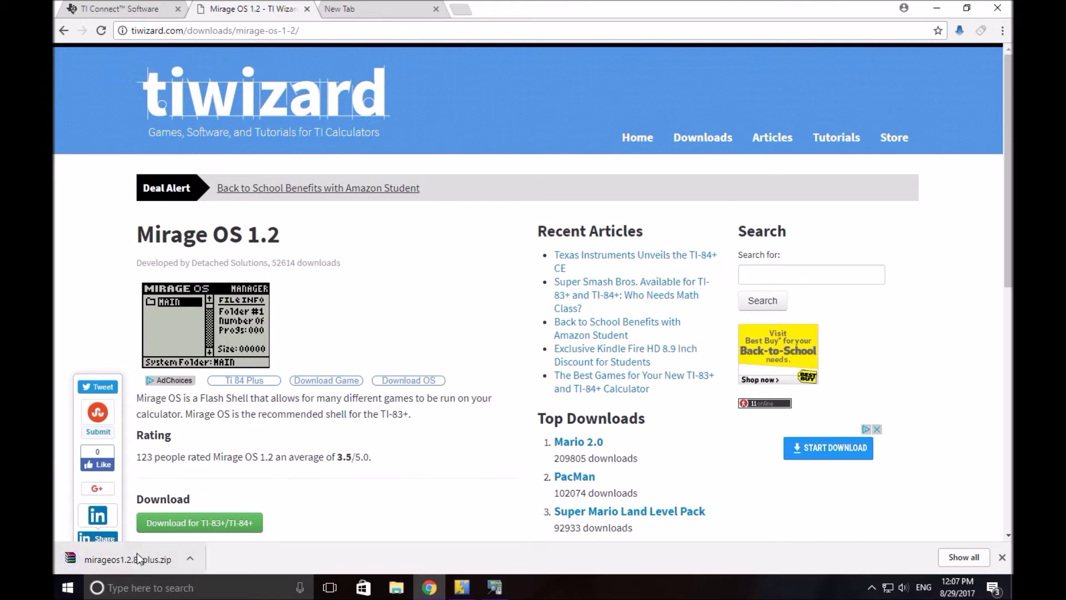
- Extract mirageos1.2.83plus.zip with WinRAR into Documents\calculator\mirageos1.2.83plus using the default path
{"action": "left_click", "coordinate": [136, 557]}
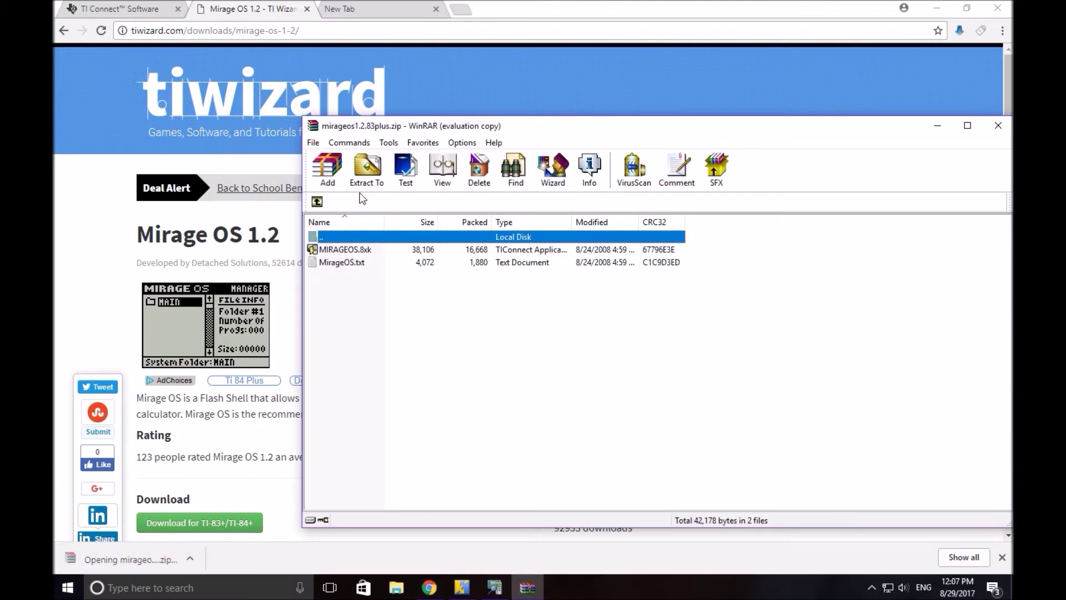
{"action": "left_click", "coordinate": [370, 184]}
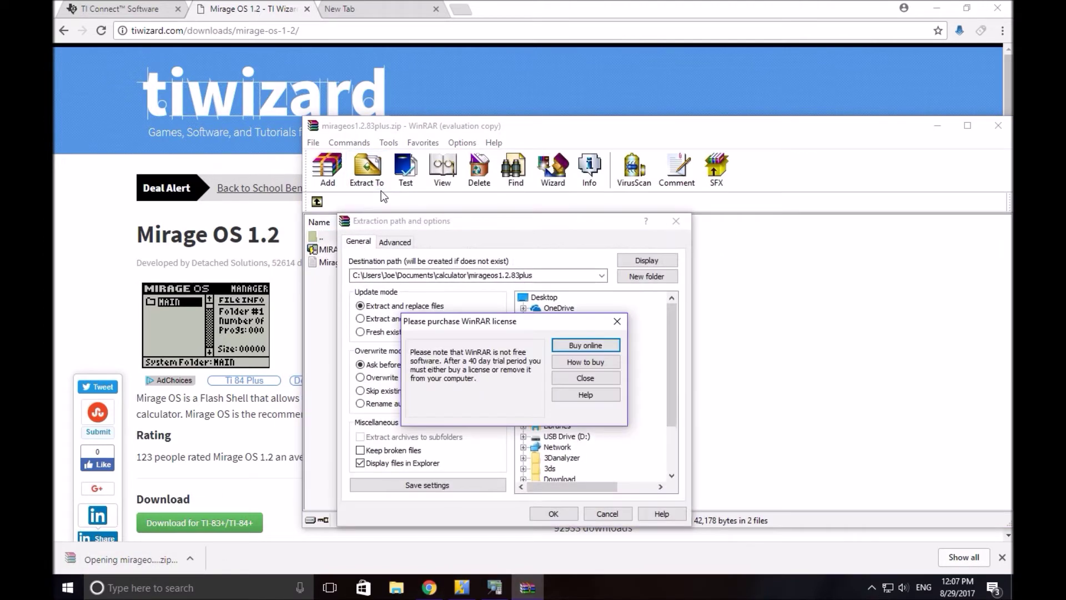
{"action": "left_click", "coordinate": [617, 321]}
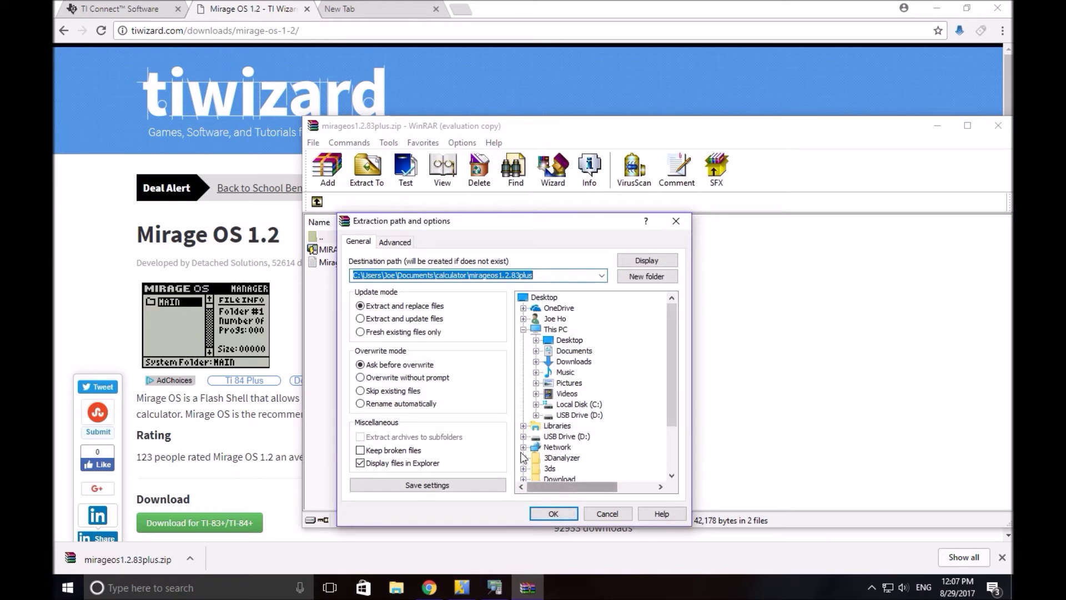
{"action": "left_click", "coordinate": [439, 275]}
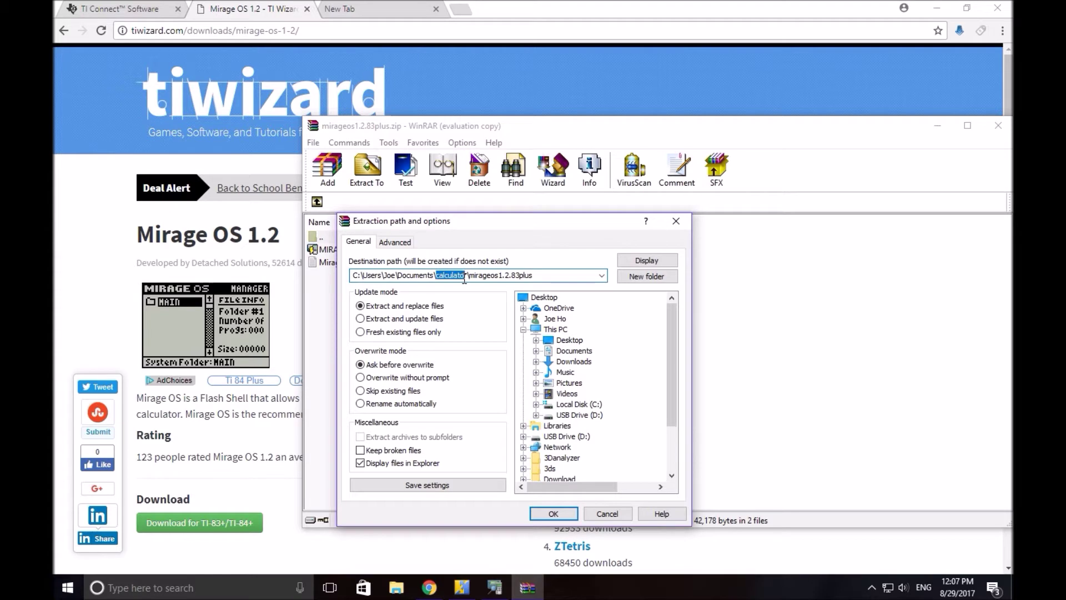
{"action": "left_click", "coordinate": [557, 514]}
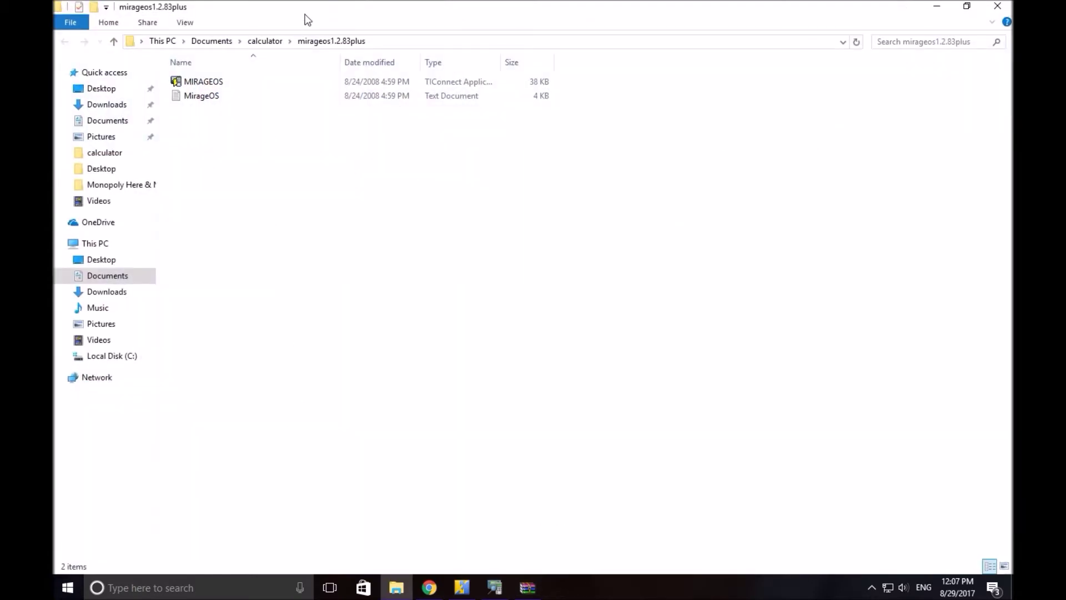
- Drag the MIRAGEOS file onto the TI-84 Plus's Flash/Archive in DeviceExplorer
{"action": "left_click", "coordinate": [258, 83]}
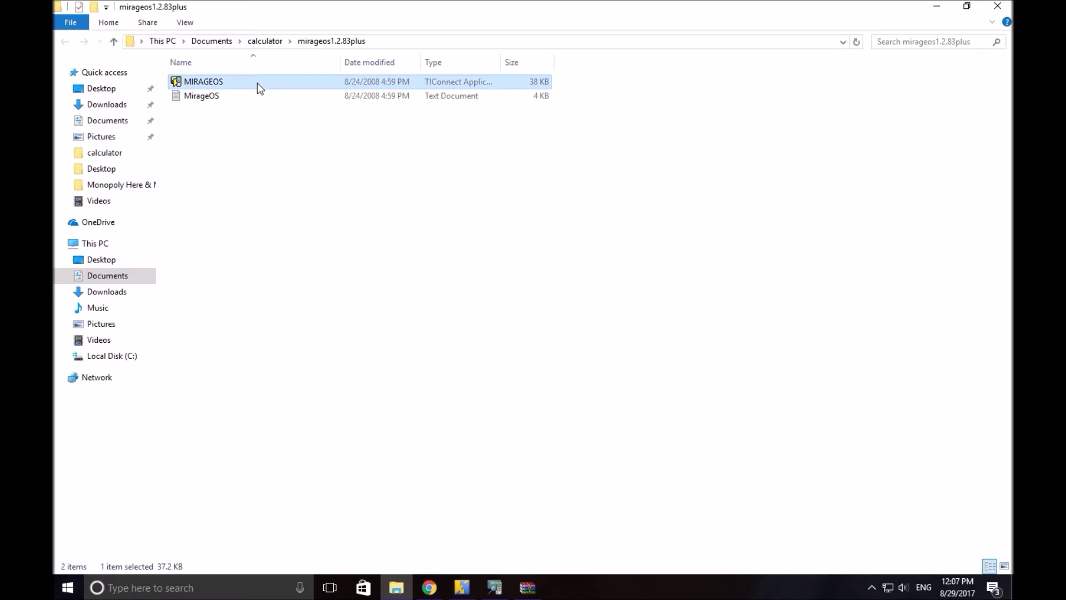
{"action": "left_click_drag", "start_coordinate": [257, 82], "coordinate": [291, 481]}
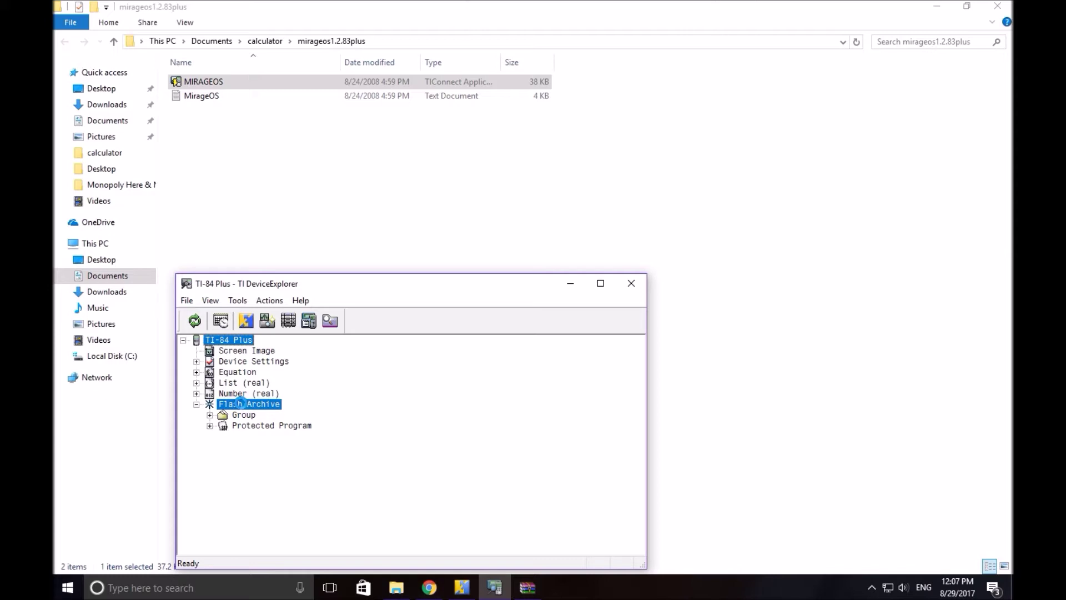
{"action": "left_click_drag", "start_coordinate": [243, 408], "coordinate": [238, 404]}
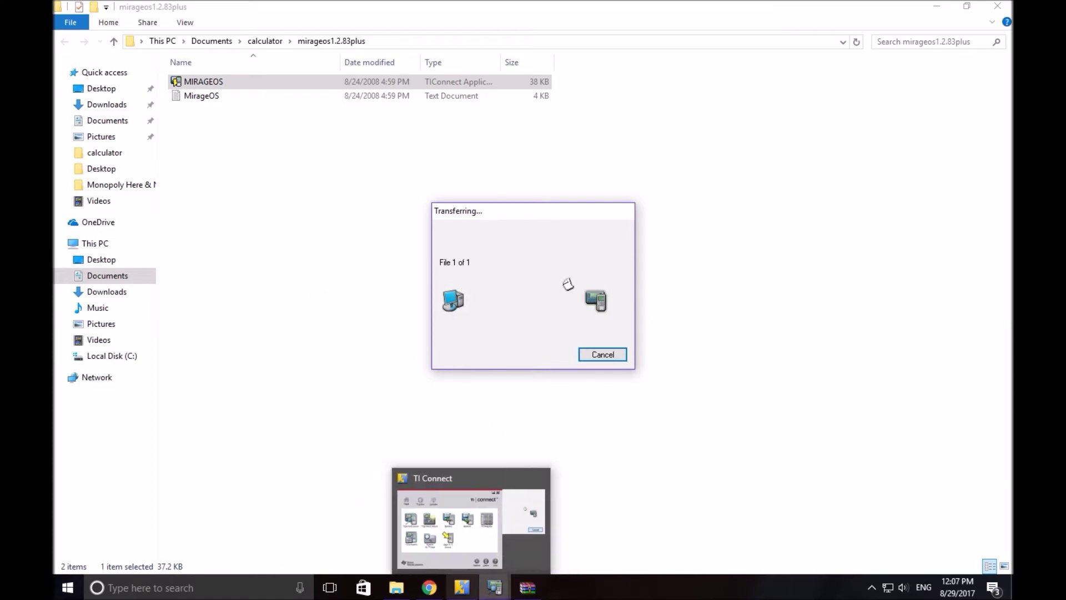
- Wait for the MirageOS transfer to finish and an Applications entry to appear under Flash/Archive
{"action": "mouse_move", "coordinate": [494, 587]}
{"action": "mouse_move", "coordinate": [462, 587]}
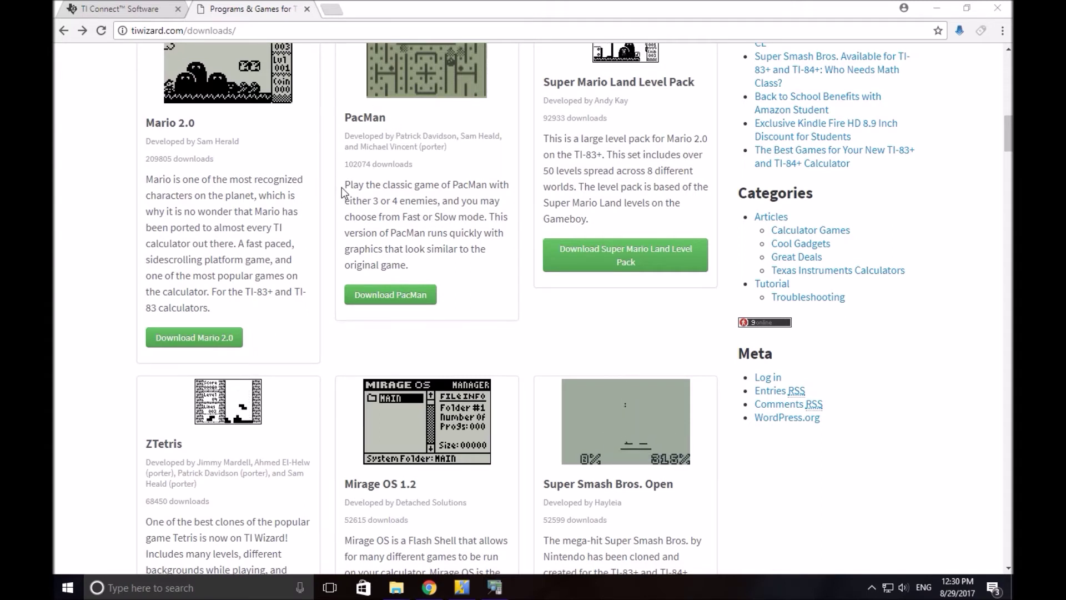
- Scroll down the TI Wizard downloads list and open the ZTetris download page
{"action": "left_click_drag", "start_coordinate": [349, 183], "coordinate": [473, 276]}
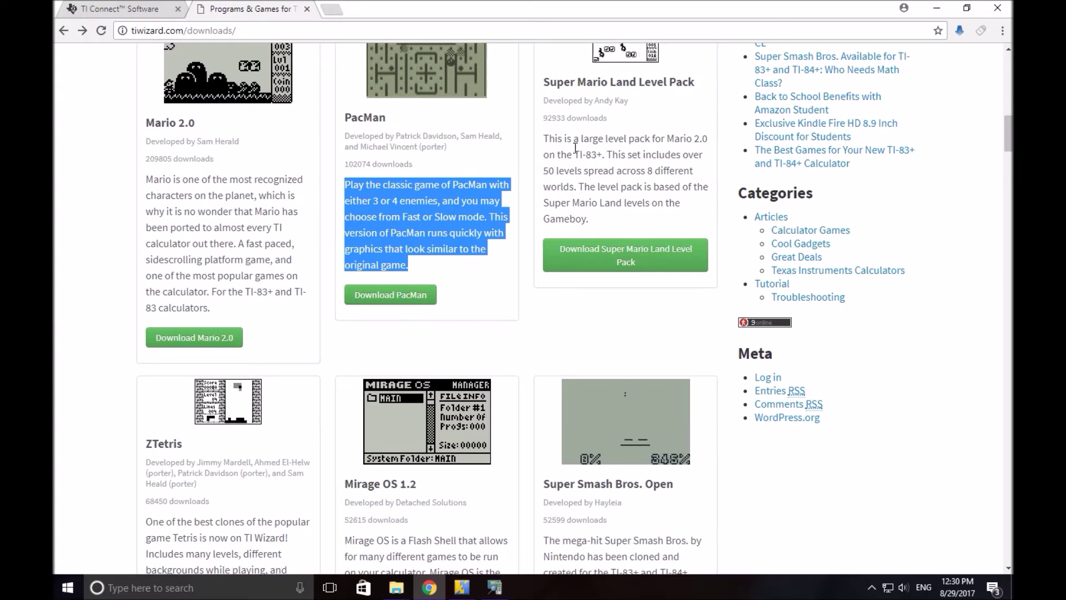
{"action": "scroll", "coordinate": [542, 138], "scroll_direction": "down", "scroll_amount": 8}
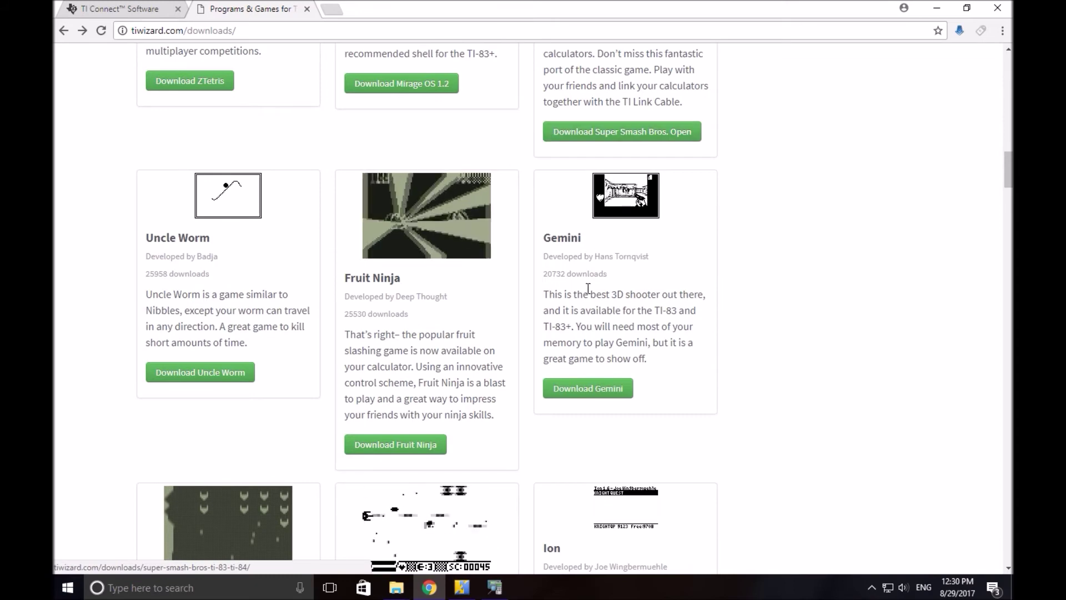
{"action": "left_click_drag", "start_coordinate": [544, 293], "coordinate": [703, 372]}
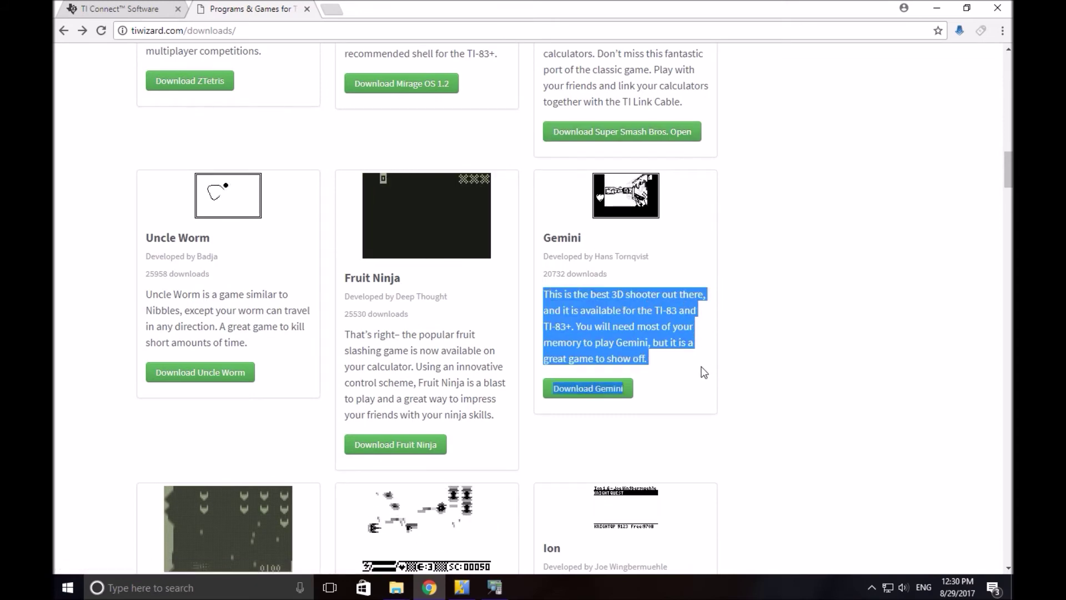
{"action": "left_click", "coordinate": [696, 361]}
{"action": "scroll", "coordinate": [609, 275], "scroll_direction": "up", "scroll_amount": 6}
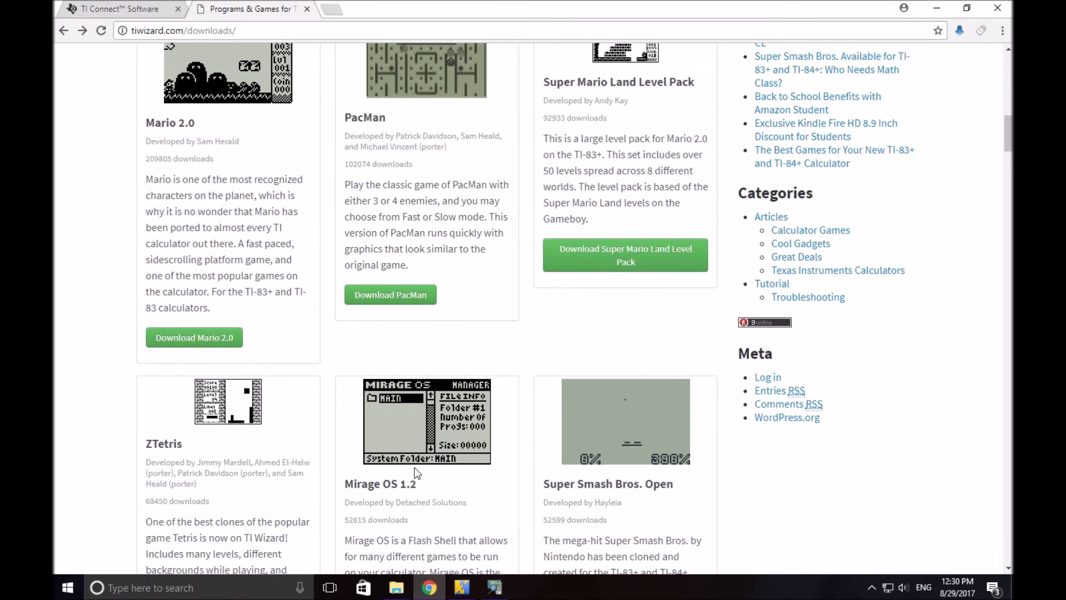
{"action": "scroll", "coordinate": [416, 483], "scroll_direction": "down", "scroll_amount": 20}
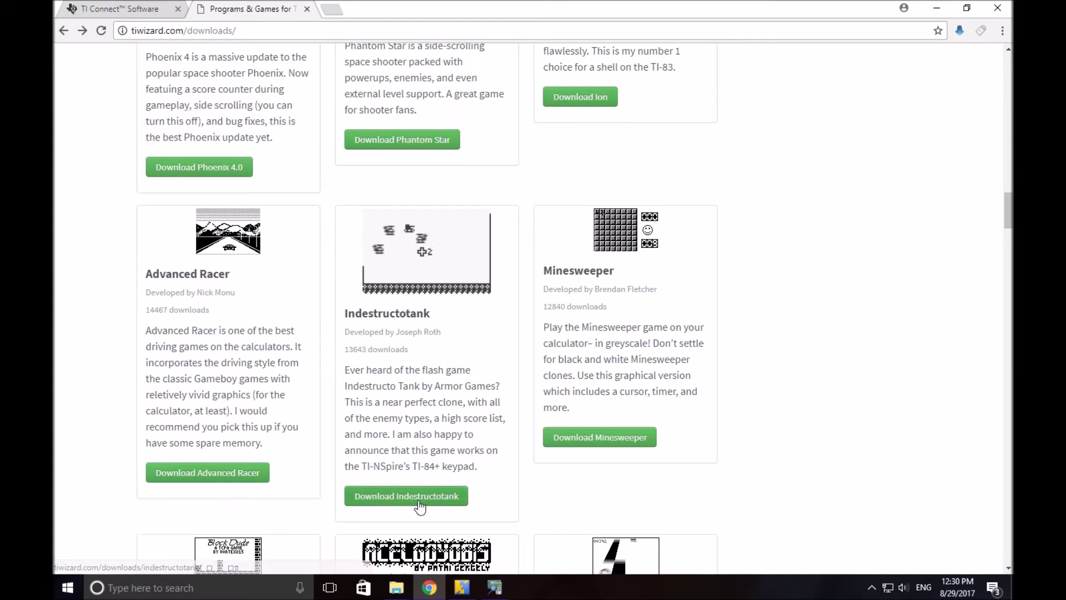
{"action": "scroll", "coordinate": [420, 500], "scroll_direction": "down", "scroll_amount": 1}
{"action": "scroll", "coordinate": [565, 442], "scroll_direction": "down", "scroll_amount": 4}
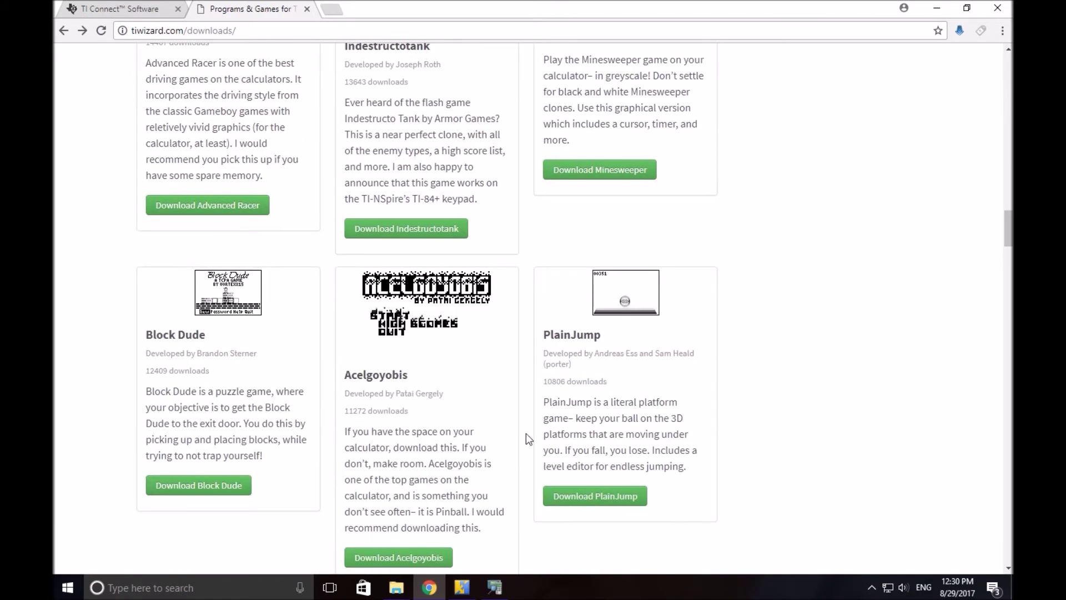
{"action": "scroll", "coordinate": [388, 444], "scroll_direction": "down", "scroll_amount": 2}
{"action": "scroll", "coordinate": [385, 435], "scroll_direction": "up", "scroll_amount": 20}
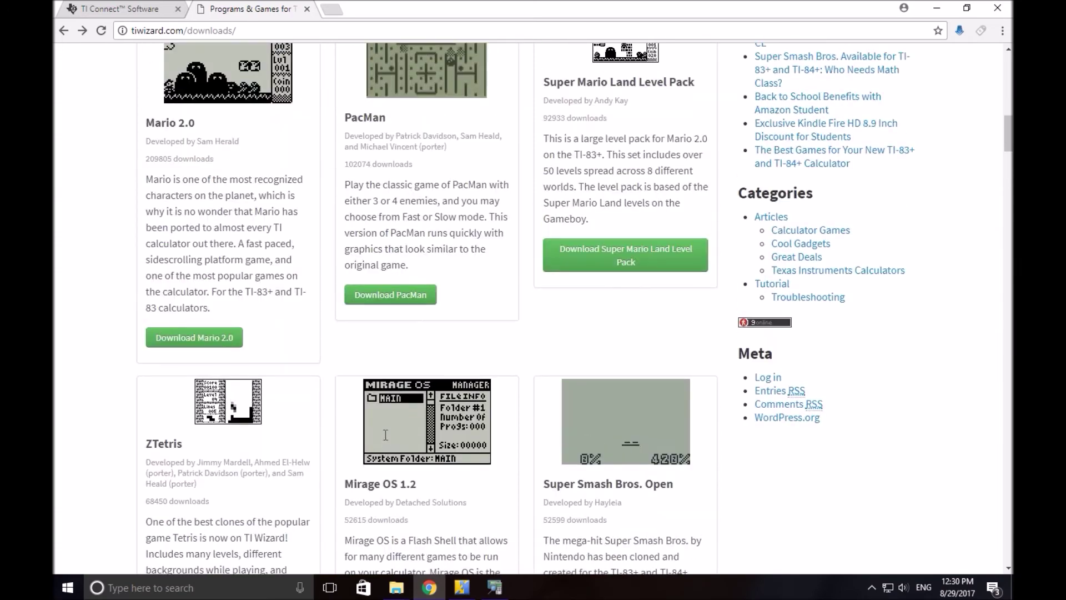
{"action": "scroll", "coordinate": [385, 435], "scroll_direction": "up", "scroll_amount": 3}
{"action": "scroll", "coordinate": [372, 444], "scroll_direction": "down", "scroll_amount": 5}
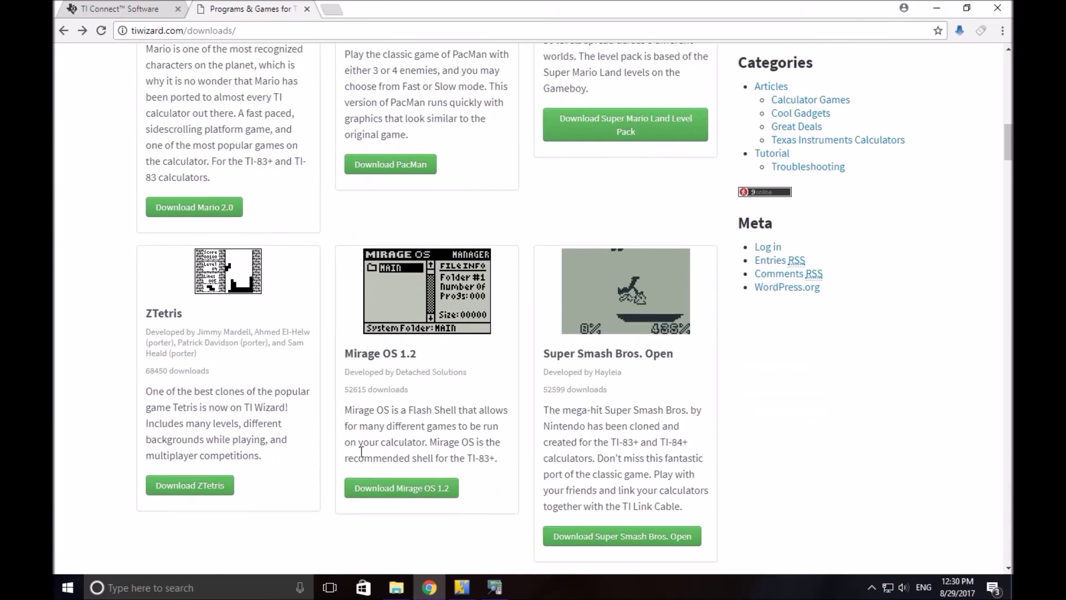
{"action": "left_click", "coordinate": [208, 483]}
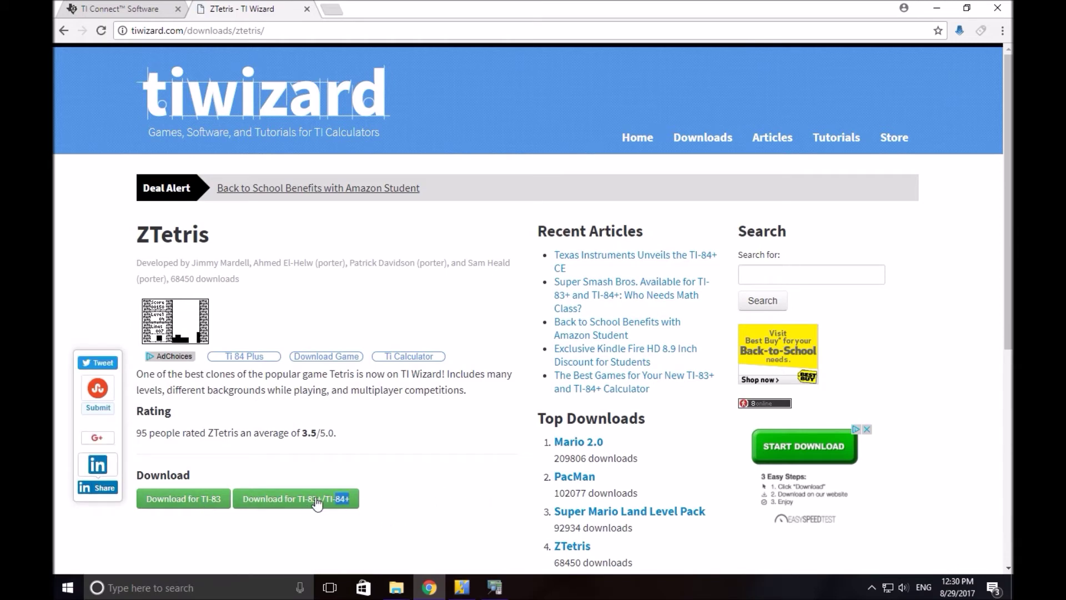
- Download the TI-83+/TI-84+ ZTetris zip and save it into the calculator folder
{"action": "left_click_drag", "start_coordinate": [317, 502], "coordinate": [144, 509]}
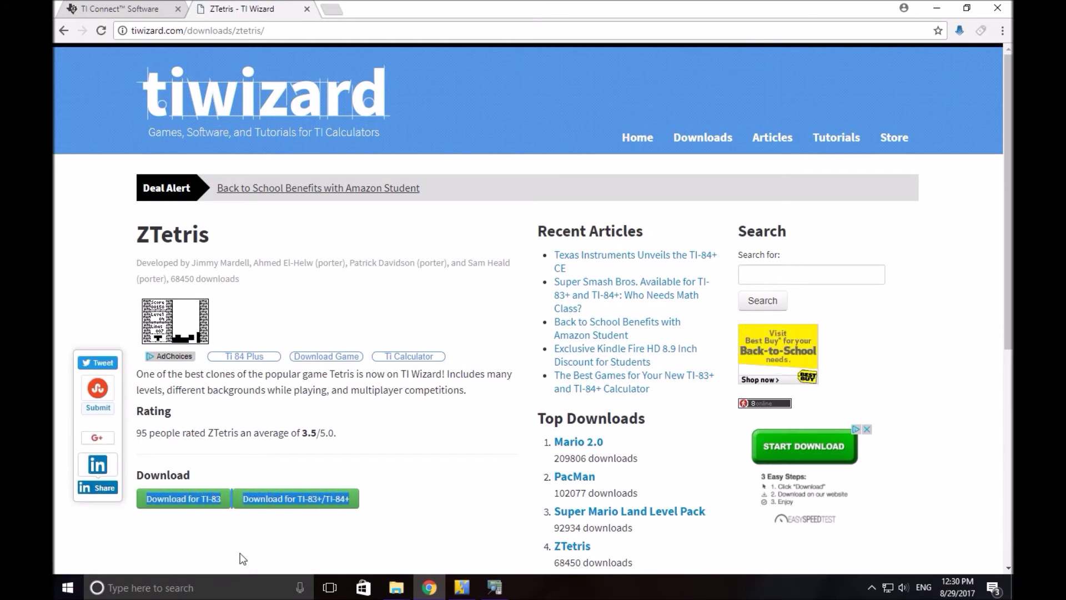
{"action": "left_click", "coordinate": [309, 499]}
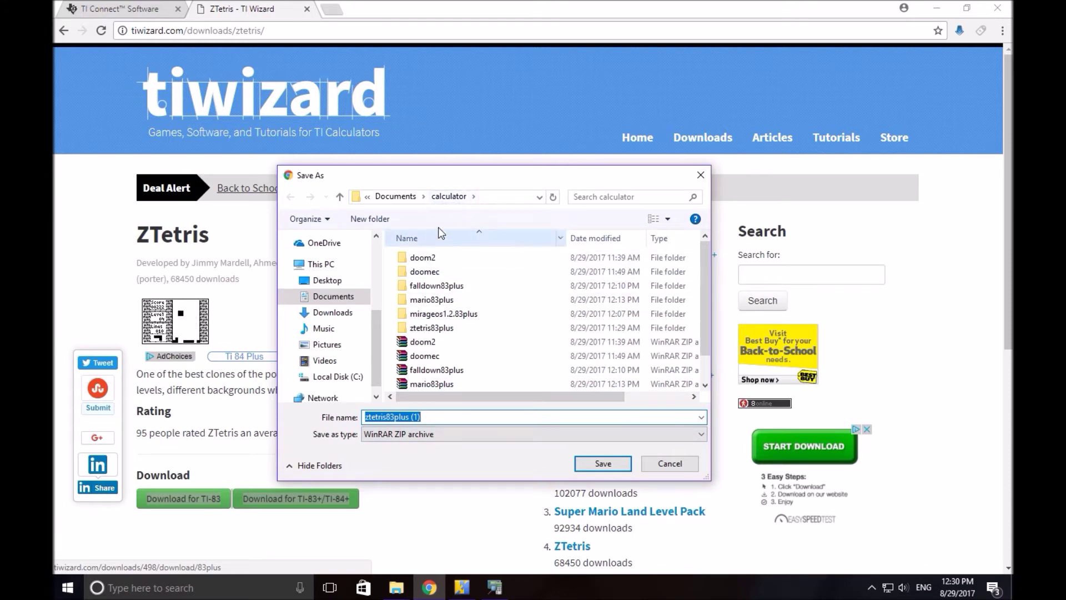
{"action": "left_click", "coordinate": [603, 463]}
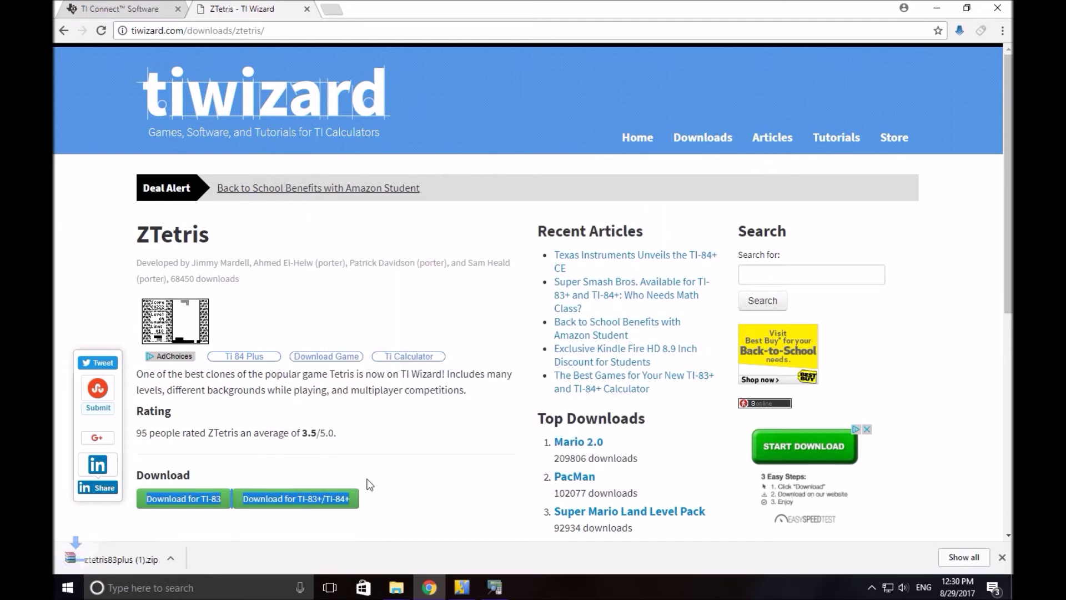
- Extract the ZTetris zip with WinRAR into ztetris83plus (1) and open ZTETRIS.txt
{"action": "left_click", "coordinate": [115, 555]}
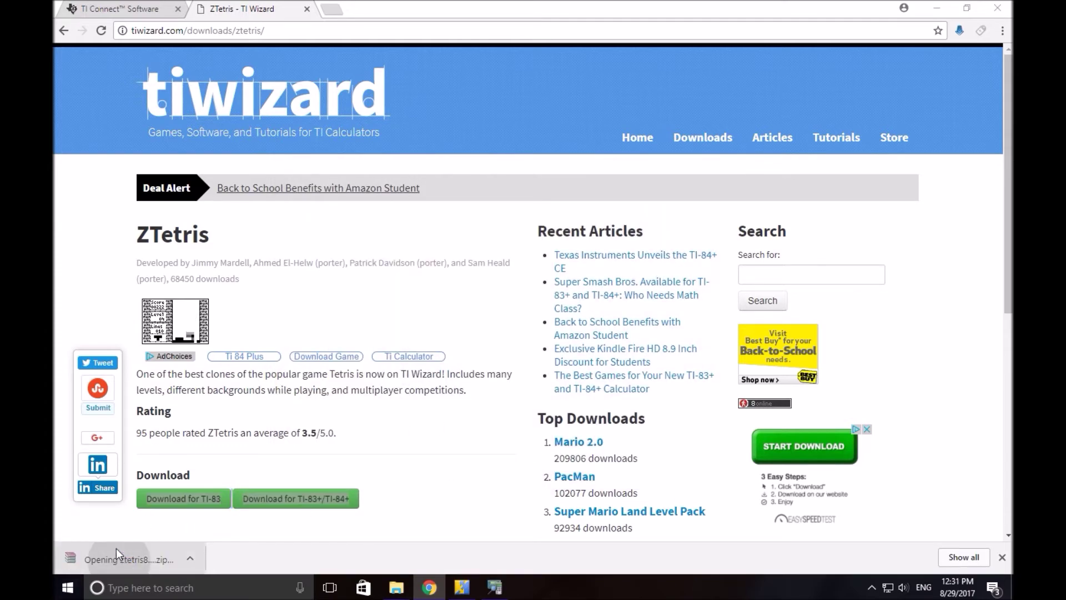
{"action": "left_click", "coordinate": [765, 87]}
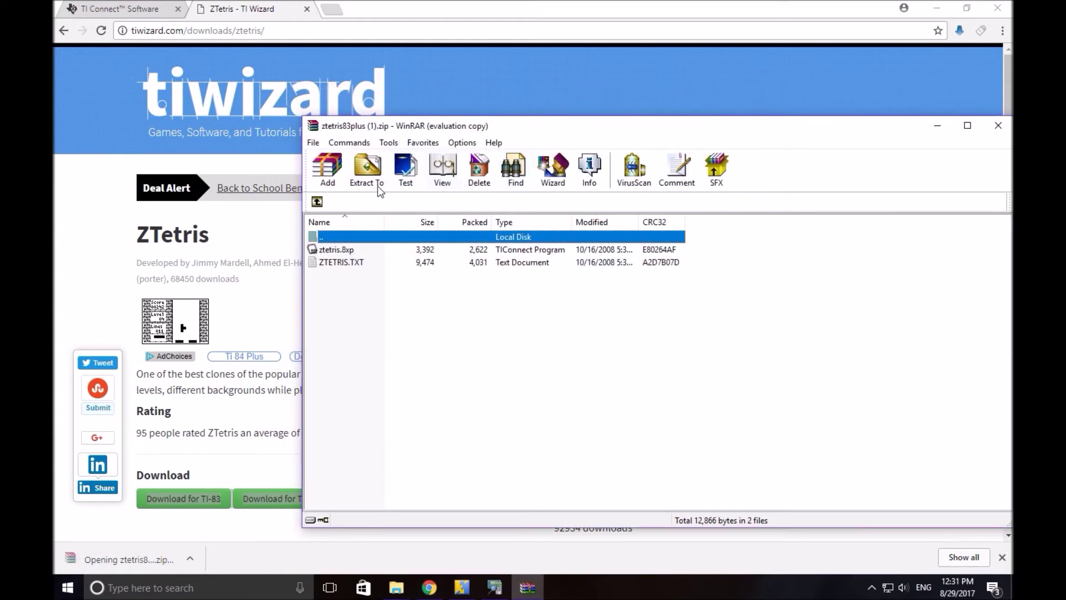
{"action": "left_click", "coordinate": [367, 169]}
{"action": "left_click", "coordinate": [553, 513]}
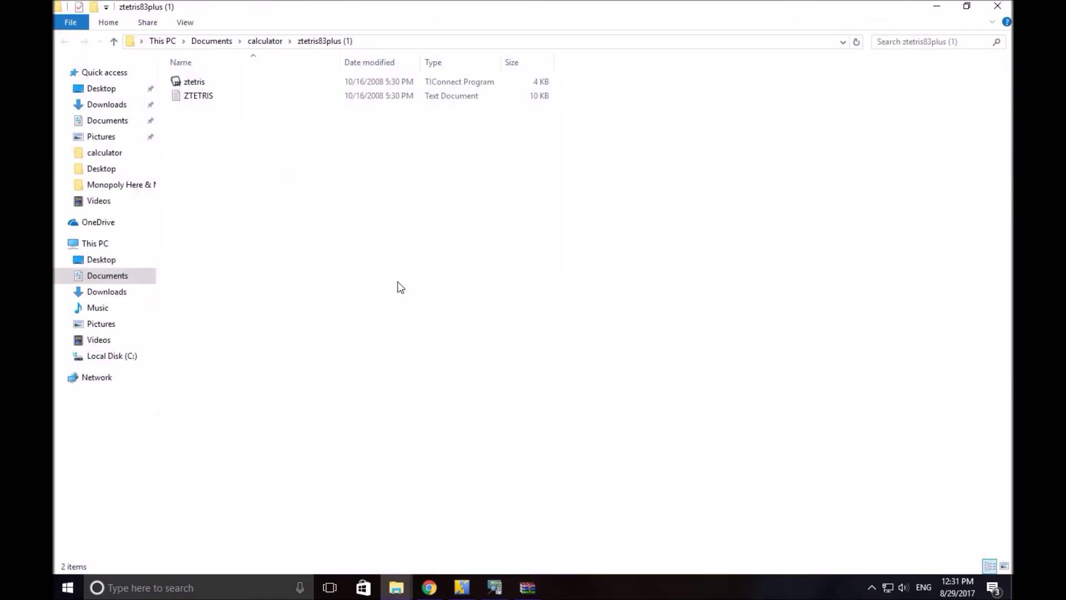
{"action": "double_click", "coordinate": [291, 99]}
- Maximize the readme and select the first four feature bullets and the Teacher key description
{"action": "left_click", "coordinate": [402, 384]}
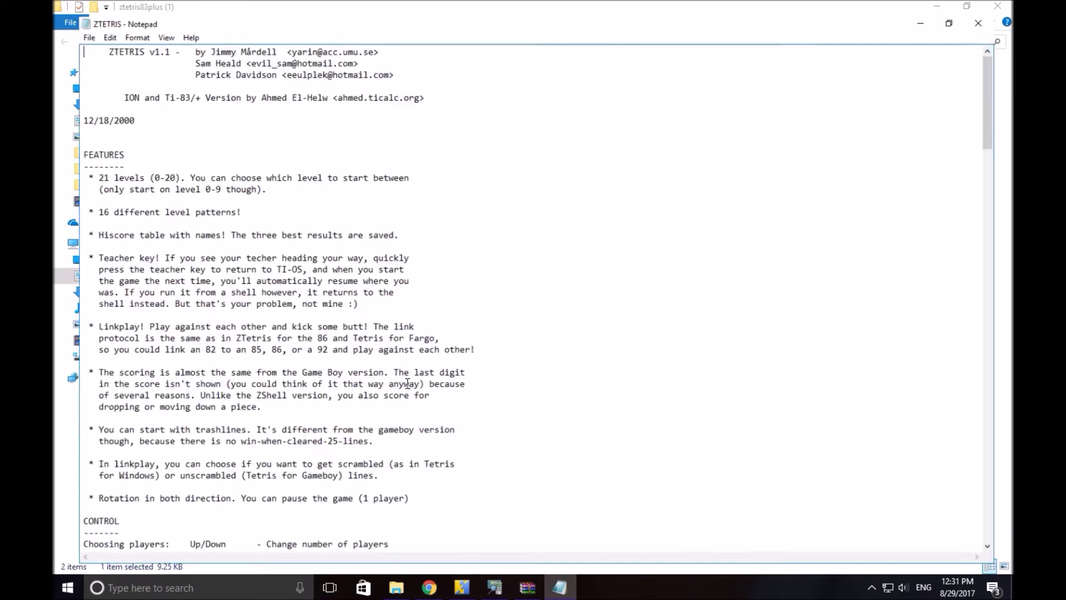
{"action": "scroll", "coordinate": [261, 248], "scroll_direction": "down", "scroll_amount": 5}
{"action": "scroll", "coordinate": [290, 215], "scroll_direction": "up", "scroll_amount": 4}
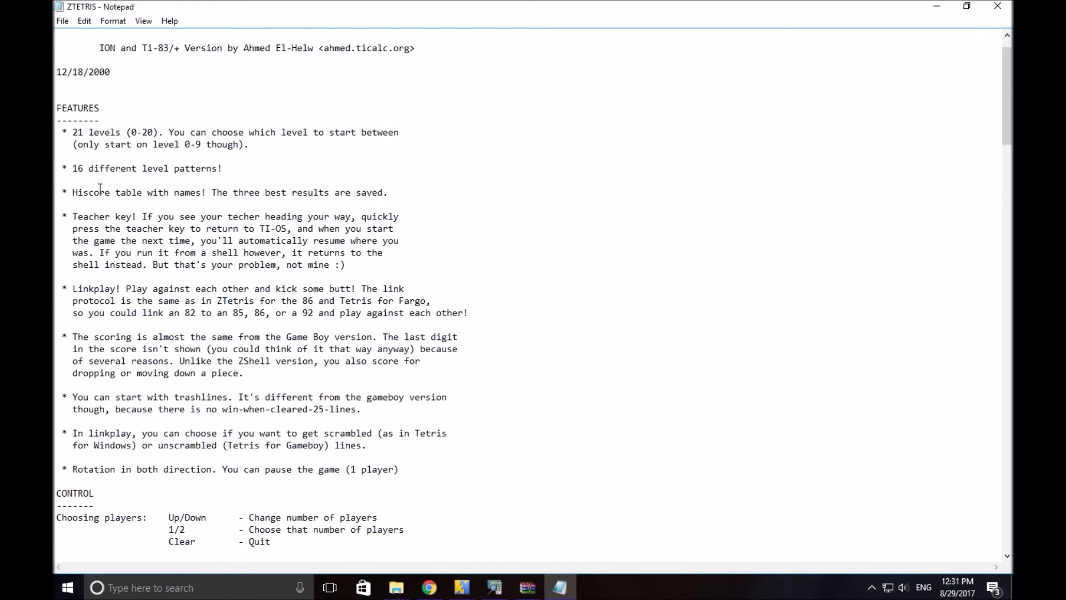
{"action": "left_click_drag", "start_coordinate": [79, 131], "coordinate": [343, 253]}
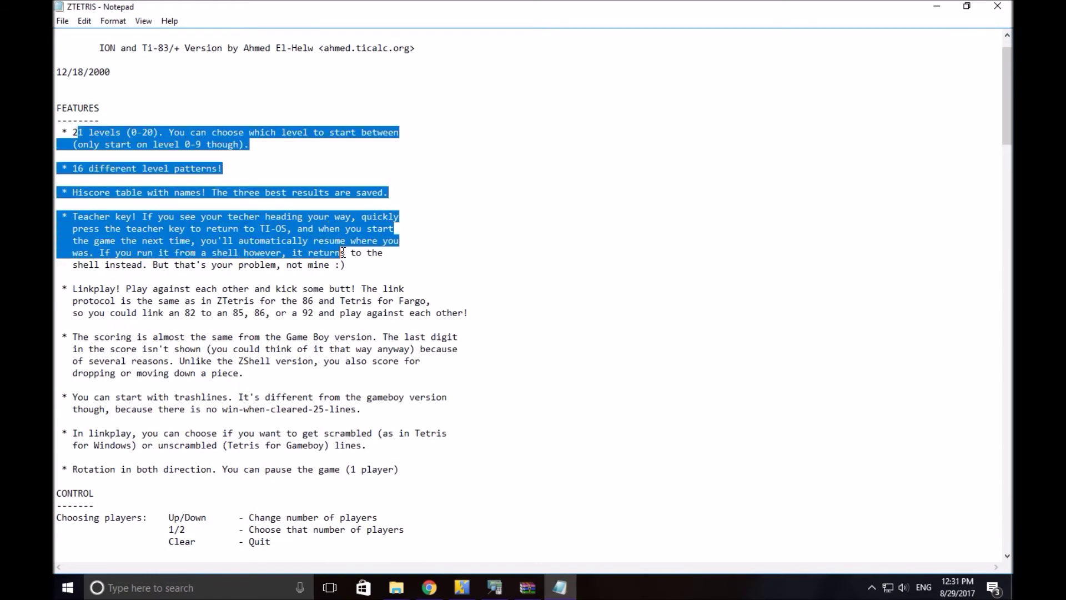
{"action": "left_click", "coordinate": [102, 205]}
{"action": "left_click_drag", "start_coordinate": [110, 216], "coordinate": [397, 267]}
- Scroll down and select the game controls list and the following linkplay notes
{"action": "scroll", "coordinate": [396, 267], "scroll_direction": "down", "scroll_amount": 3}
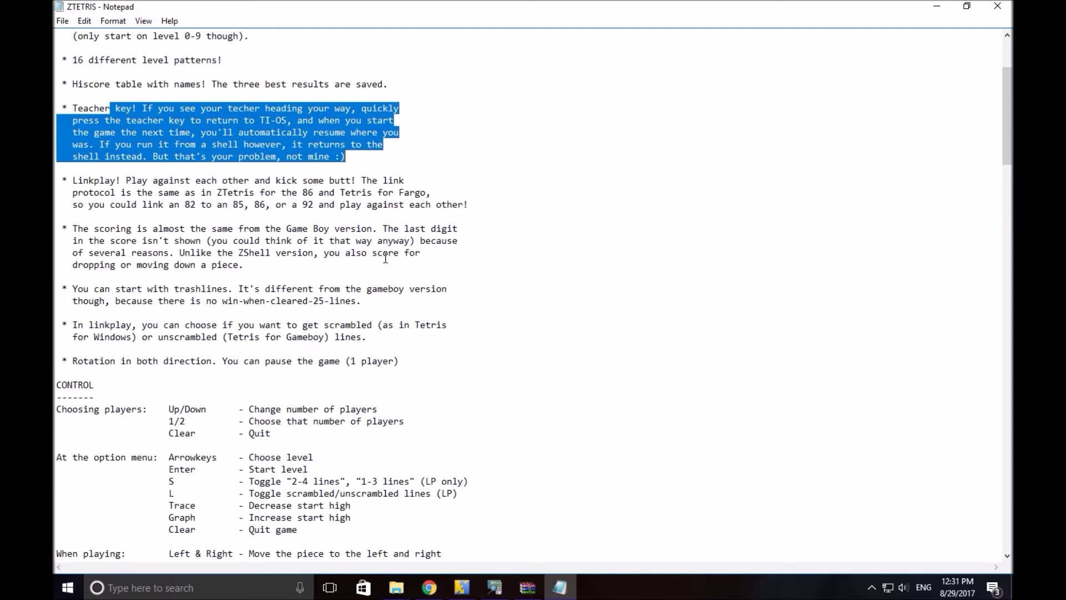
{"action": "scroll", "coordinate": [385, 258], "scroll_direction": "down", "scroll_amount": 3}
{"action": "mouse_move", "coordinate": [170, 302]}
{"action": "left_mouse_down"}
{"action": "mouse_move", "coordinate": [388, 314]}
{"action": "mouse_move", "coordinate": [451, 408]}
{"action": "mouse_move", "coordinate": [451, 427]}
{"action": "mouse_move", "coordinate": [441, 405]}
{"action": "mouse_move", "coordinate": [442, 446]}
{"action": "left_mouse_up"}
{"action": "scroll", "coordinate": [433, 436], "scroll_direction": "down", "scroll_amount": 4}
{"action": "scroll", "coordinate": [429, 432], "scroll_direction": "down", "scroll_amount": 20}
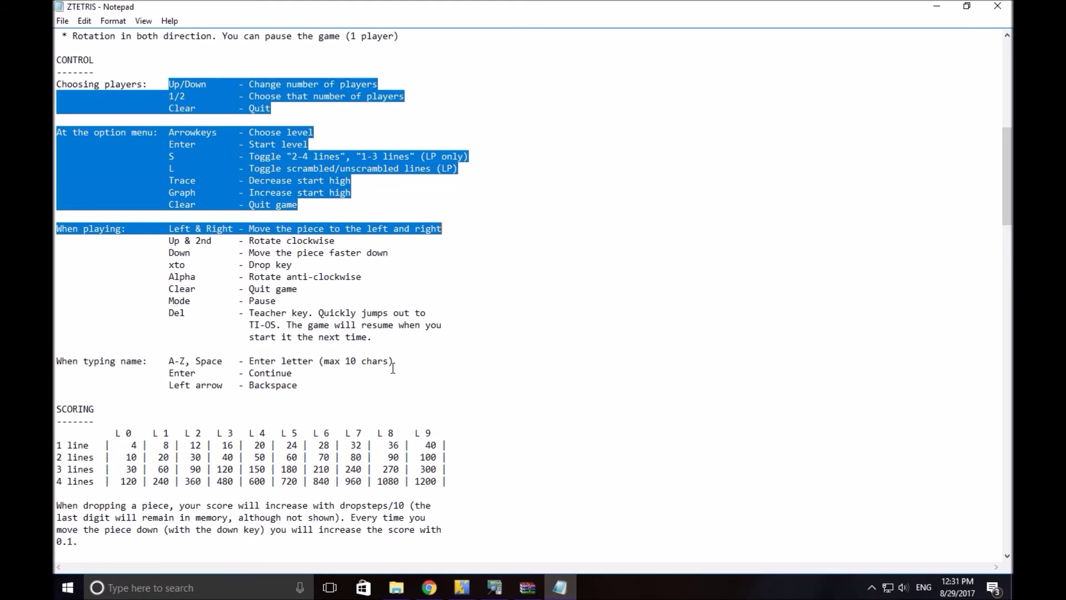
{"action": "left_click_drag", "start_coordinate": [83, 242], "coordinate": [371, 541]}
- Skim the rest of the readme, close Notepad, and bring TI DeviceExplorer forward
{"action": "scroll", "coordinate": [355, 444], "scroll_direction": "down", "scroll_amount": 2}
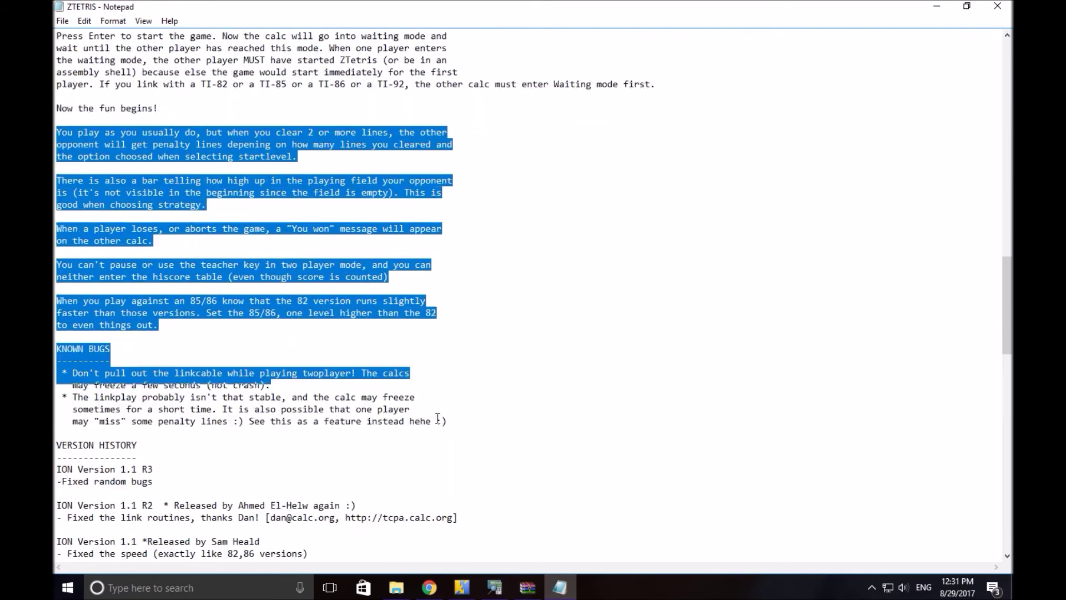
{"action": "scroll", "coordinate": [350, 427], "scroll_direction": "down", "scroll_amount": 6}
{"action": "scroll", "coordinate": [349, 421], "scroll_direction": "up", "scroll_amount": 7}
{"action": "scroll", "coordinate": [349, 419], "scroll_direction": "up", "scroll_amount": 15}
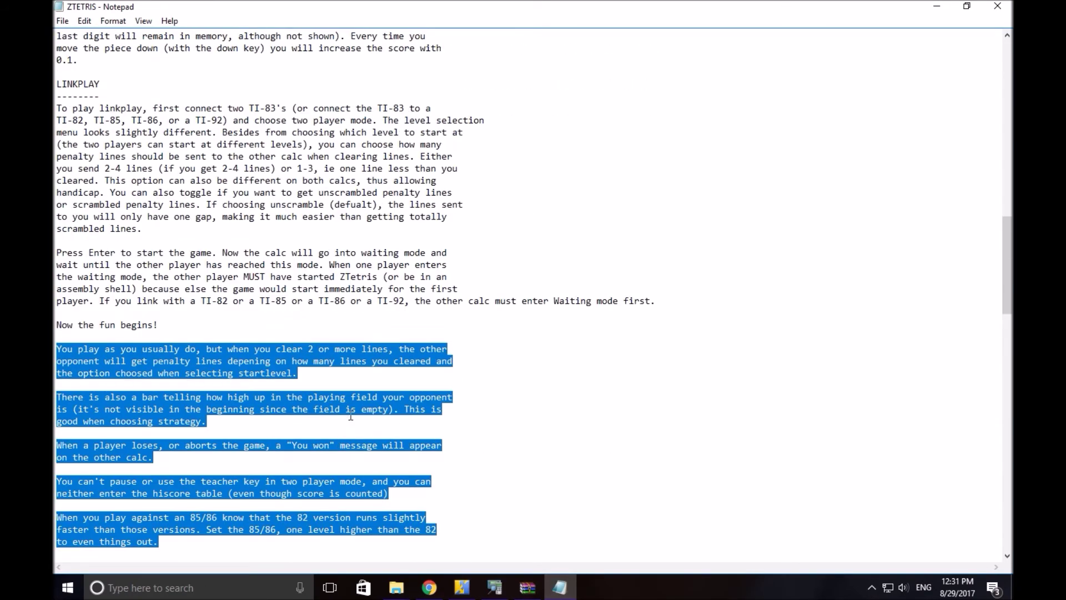
{"action": "left_click", "coordinate": [997, 5]}
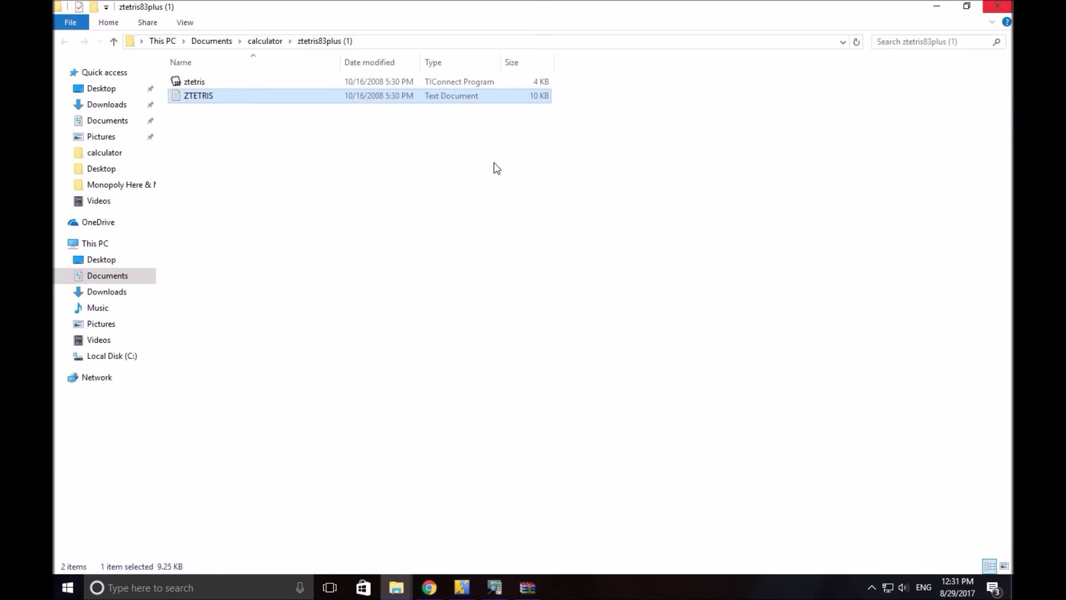
{"action": "left_click", "coordinate": [489, 591]}
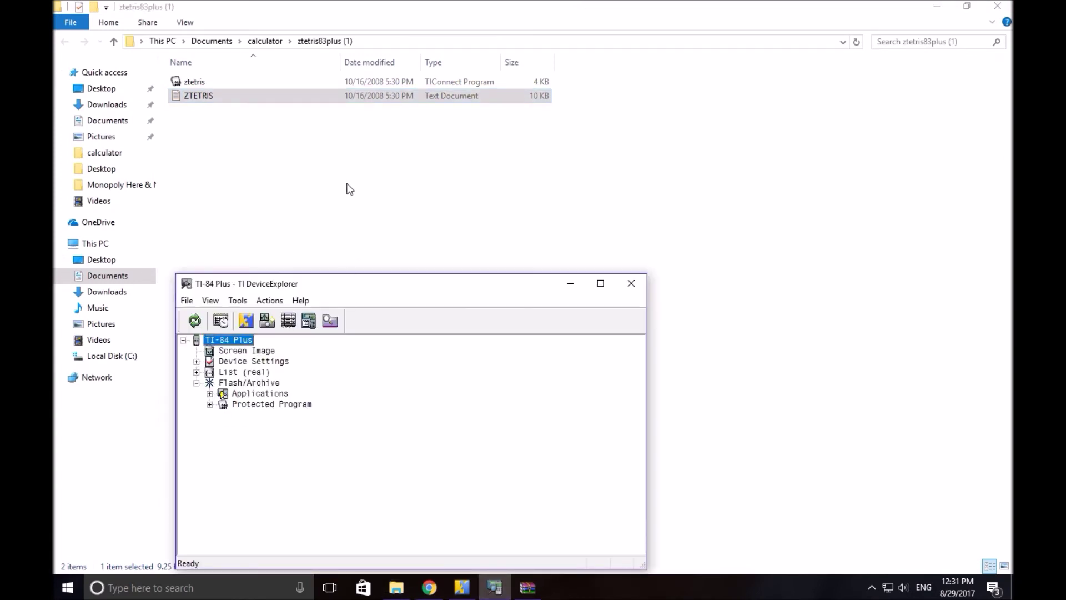
- Drag ztetris.8xp from the ztetris83plus (1) folder onto the TI-84 Plus's Flash/Archive
{"action": "left_click", "coordinate": [295, 82]}
{"action": "left_click", "coordinate": [494, 587]}
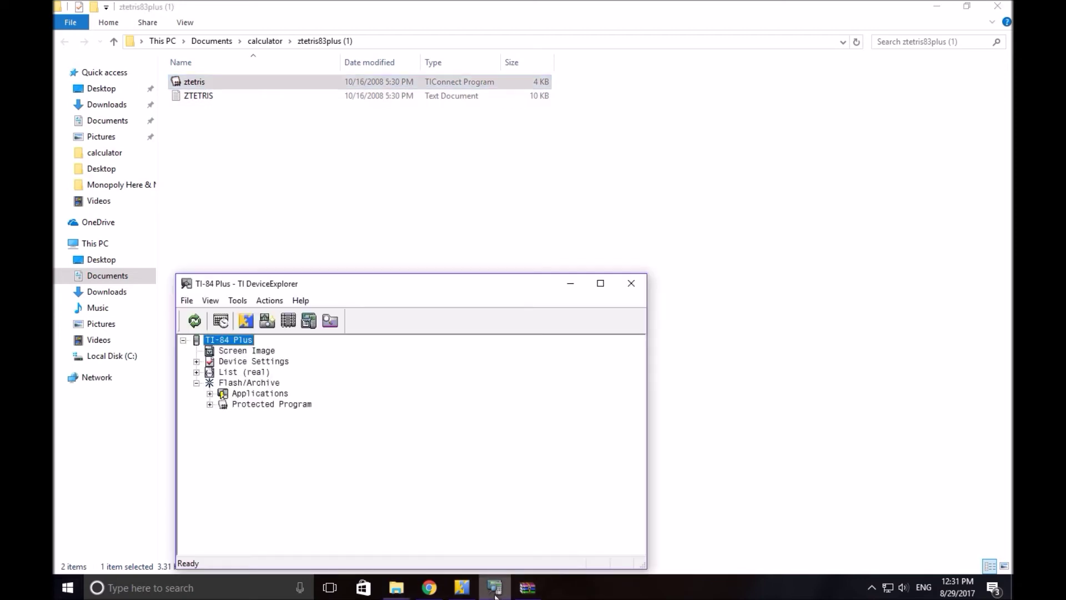
{"action": "left_click_drag", "start_coordinate": [290, 82], "coordinate": [281, 392]}
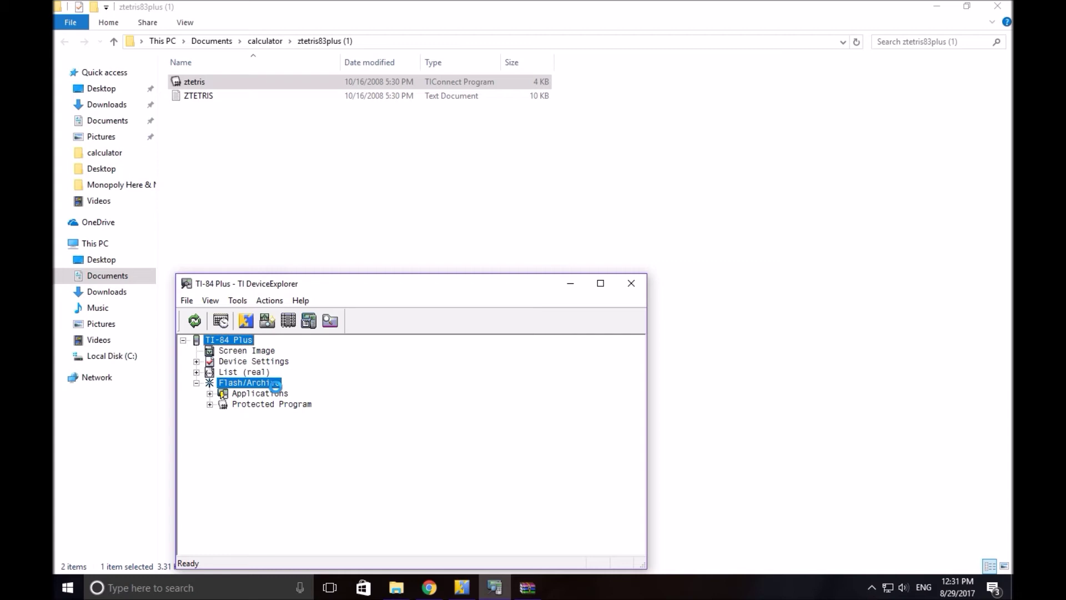
{"action": "left_click_drag", "start_coordinate": [275, 387], "coordinate": [275, 387]}
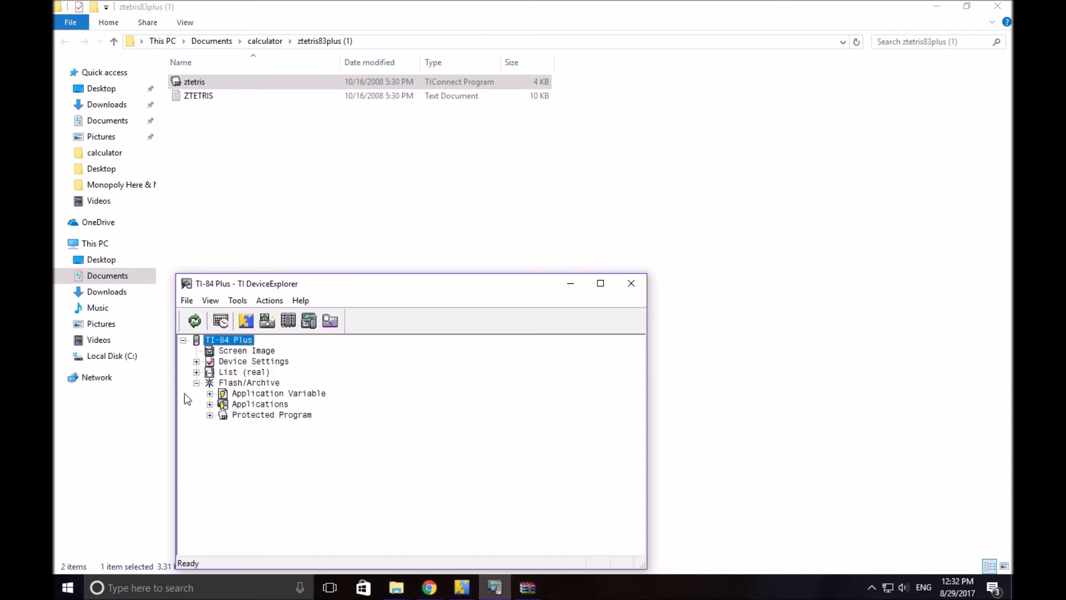
- Expand Applications and Protected Program to see MirageOS, ZTETRIS and FDOWN listed
{"action": "left_click", "coordinate": [210, 405]}
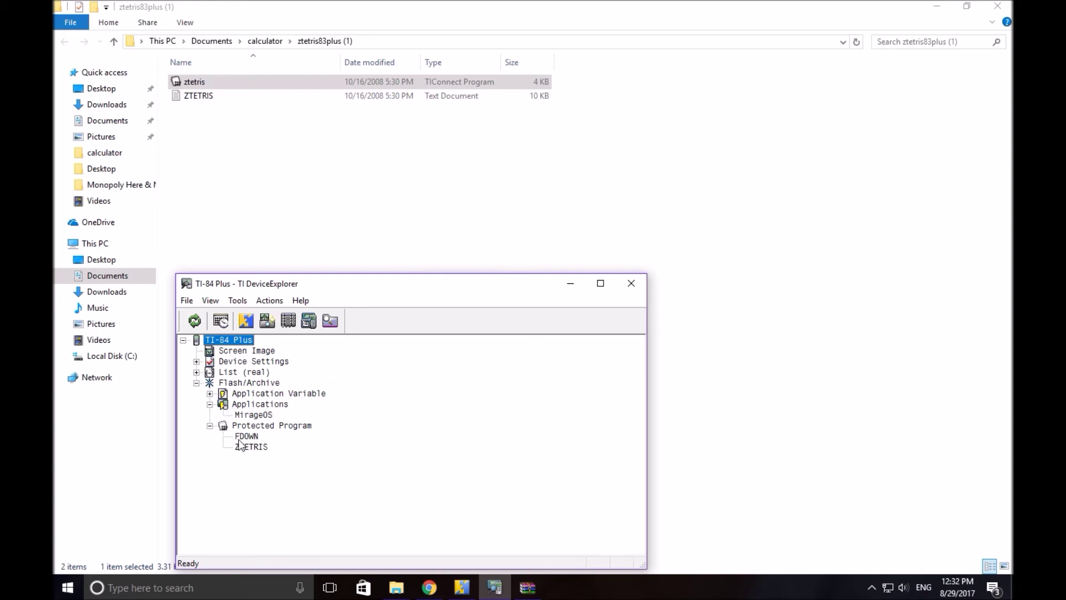
{"action": "left_click", "coordinate": [240, 438]}
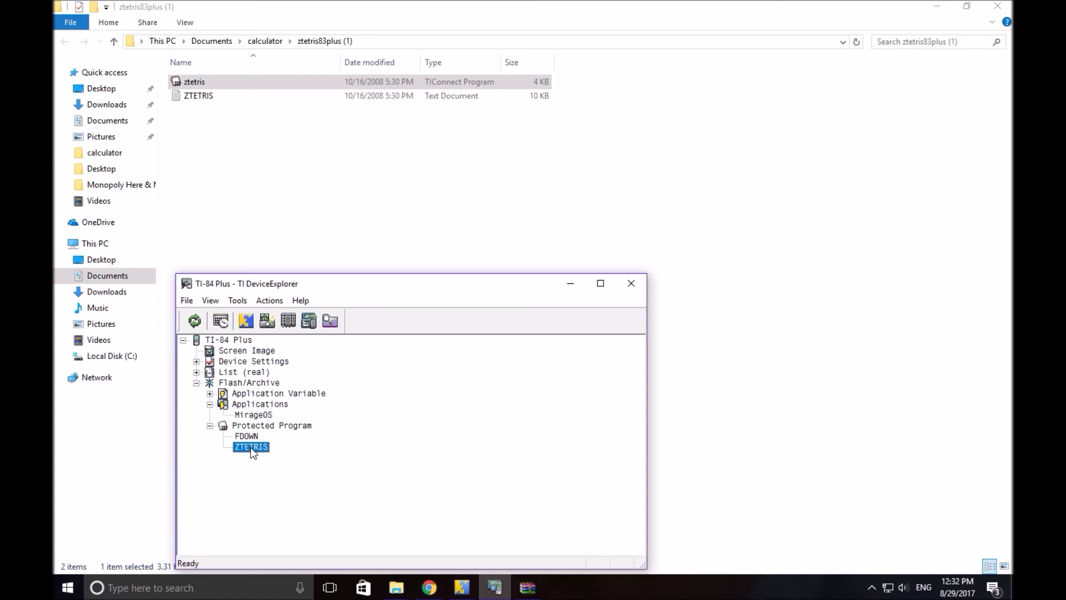